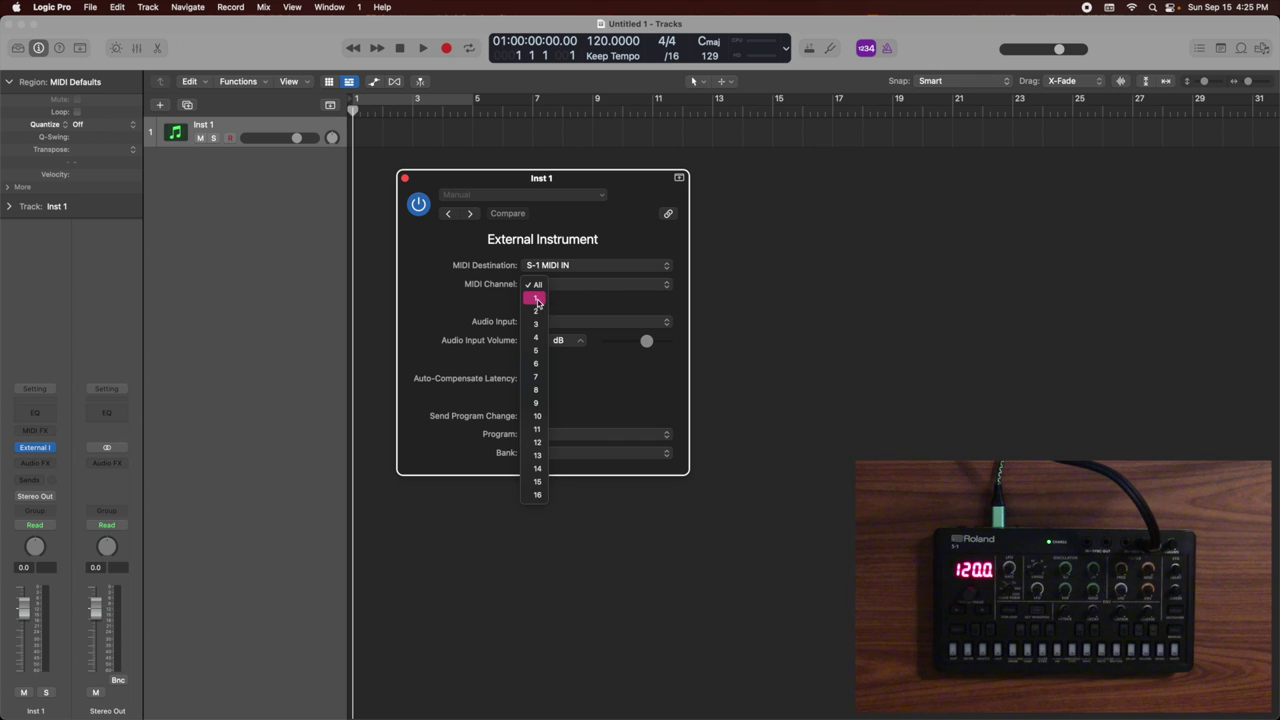
# Set the MIDI channel of the Inst 1 External Instrument plug-in to 1.
pyautogui.click(531, 299)
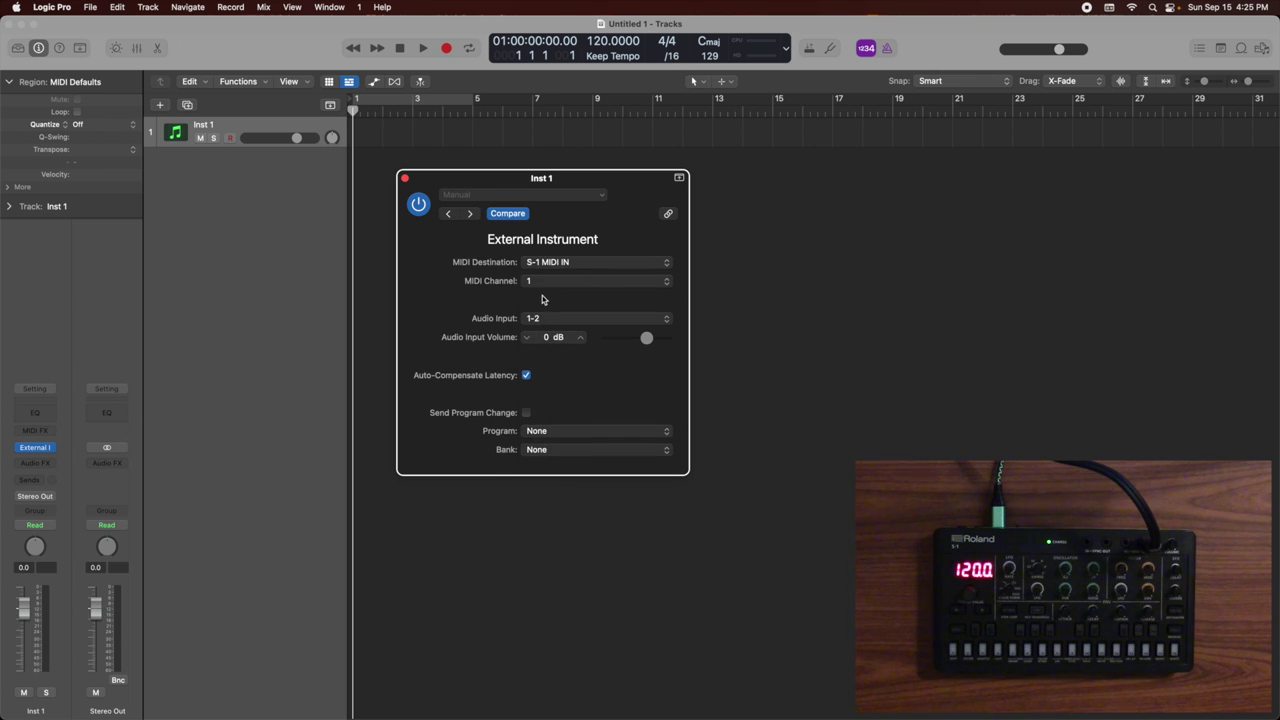
pyautogui.click(226, 224)
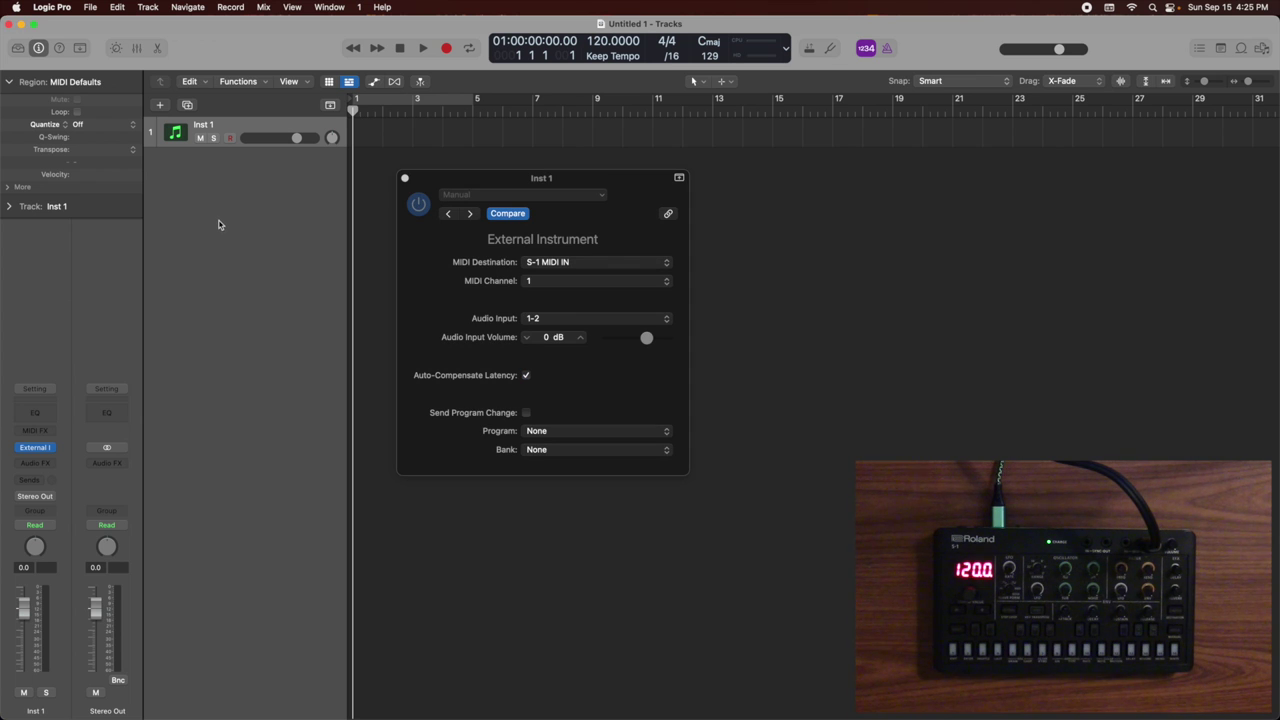
# Add one audio track that takes its signal from Input 1 + 2 and sends it to Output 1 + 2.
pyautogui.click(160, 105)
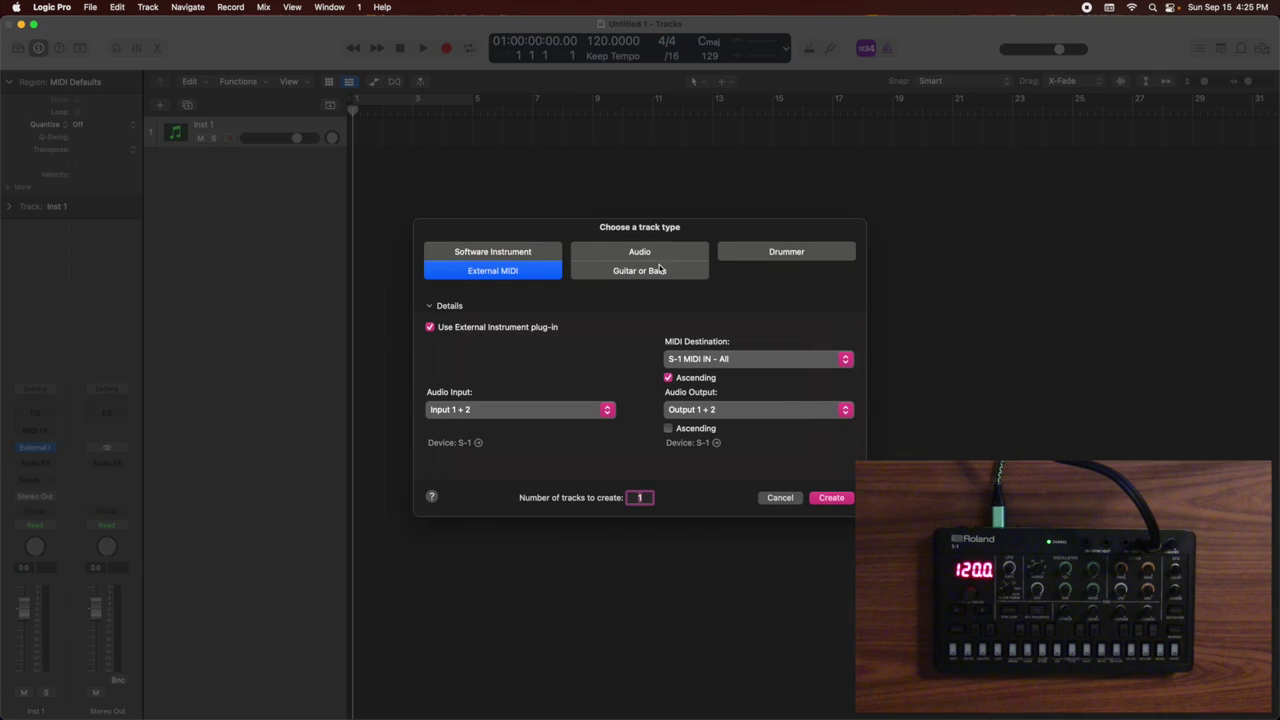
pyautogui.click(600, 251)
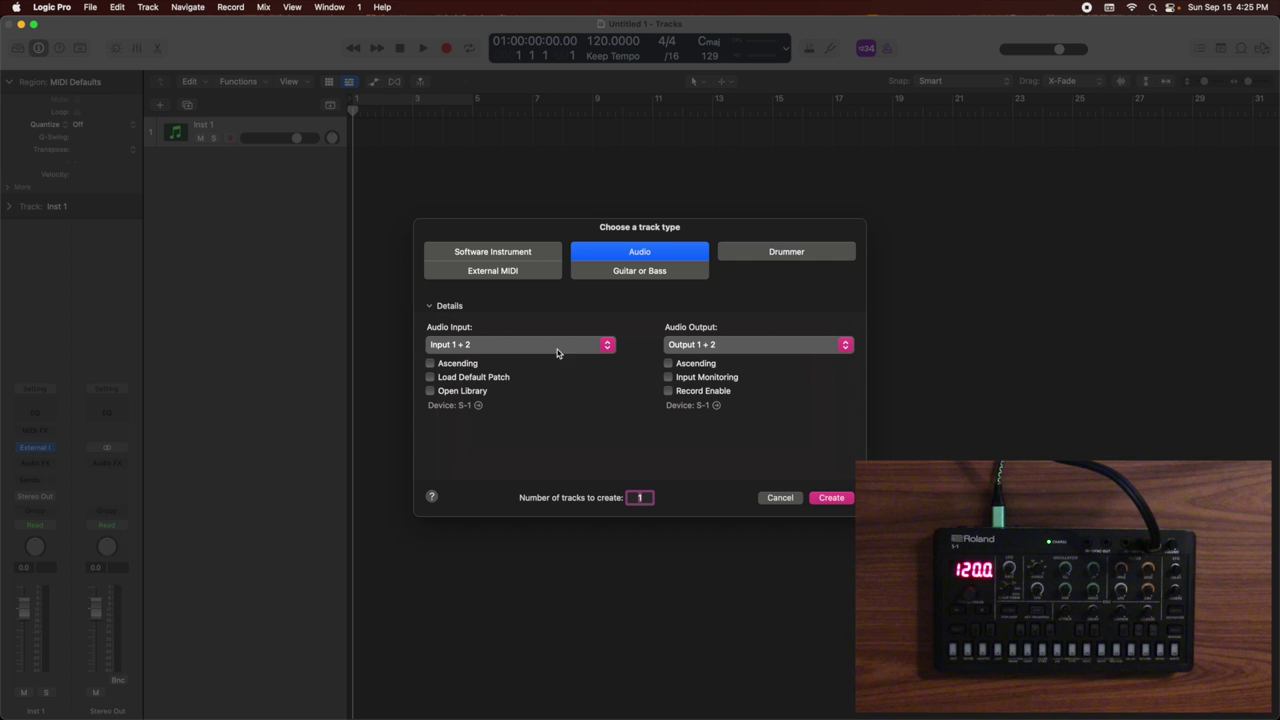
pyautogui.click(831, 497)
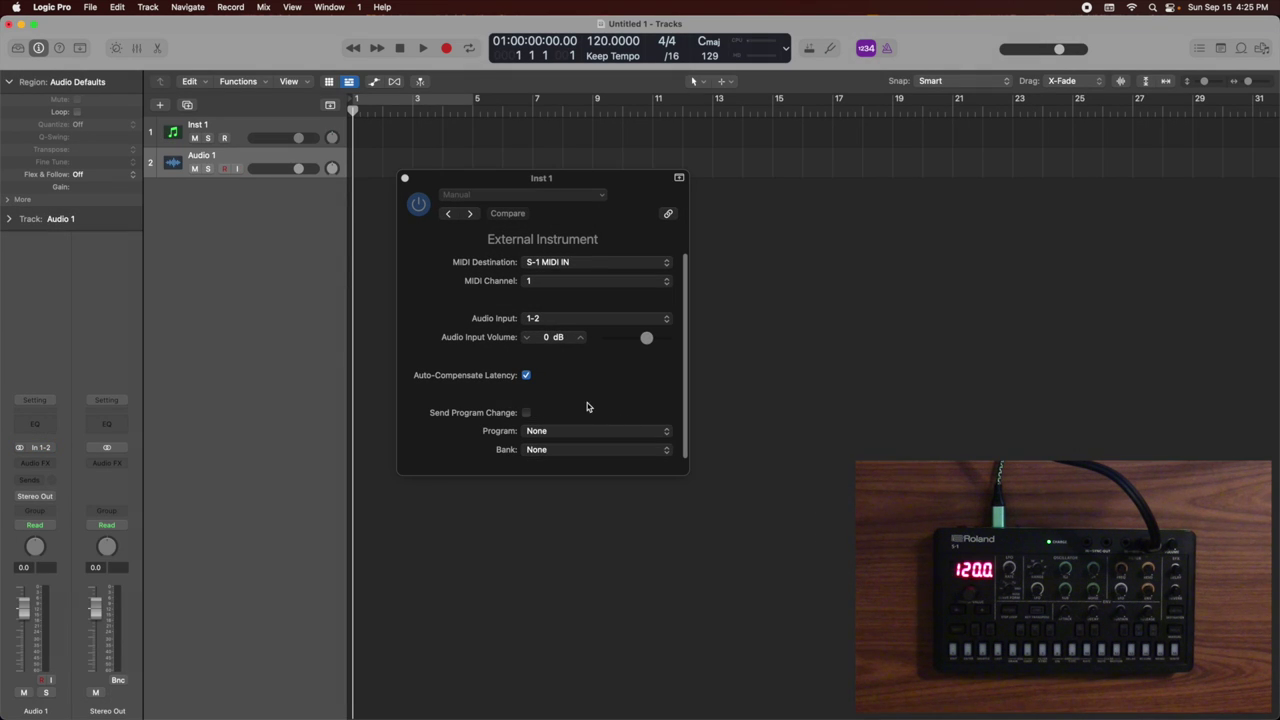
# Set the External Instrument's MIDI channel to 2 and record about four bars of MIDI onto the Inst 1 track.
pyautogui.click(250, 130)
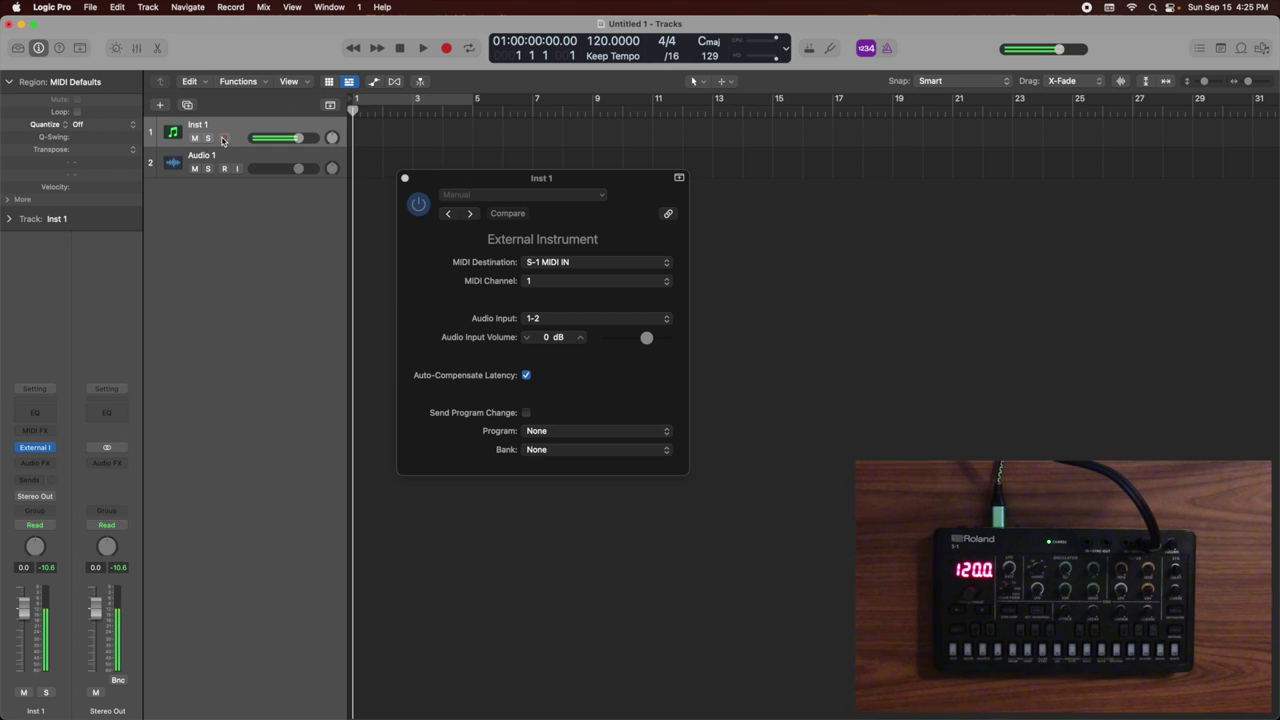
pyautogui.click(567, 281)
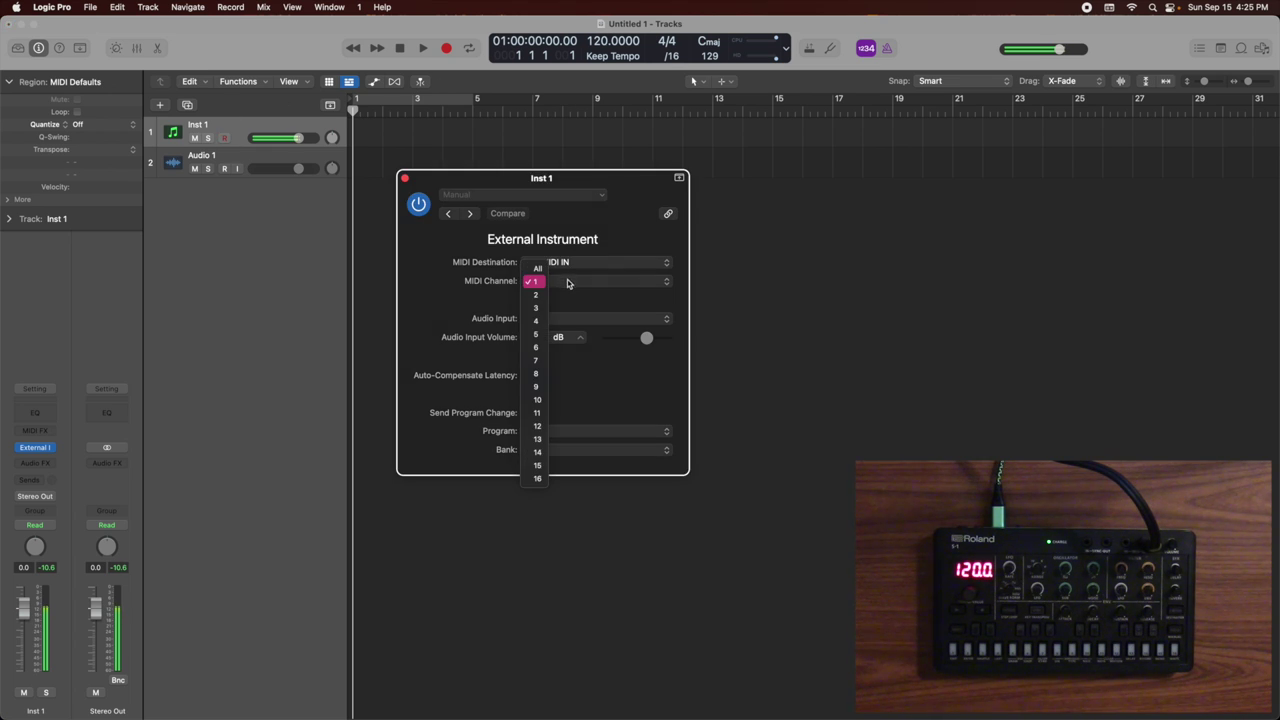
pyautogui.click(540, 298)
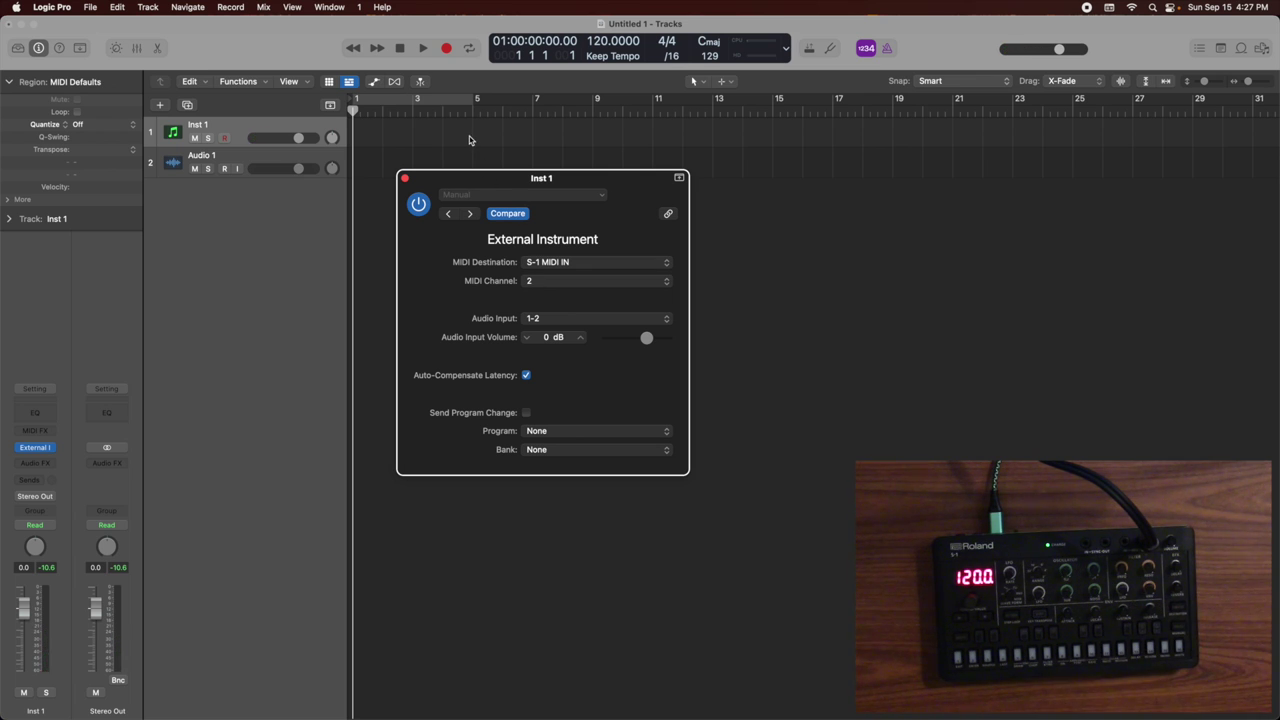
pyautogui.press('r')
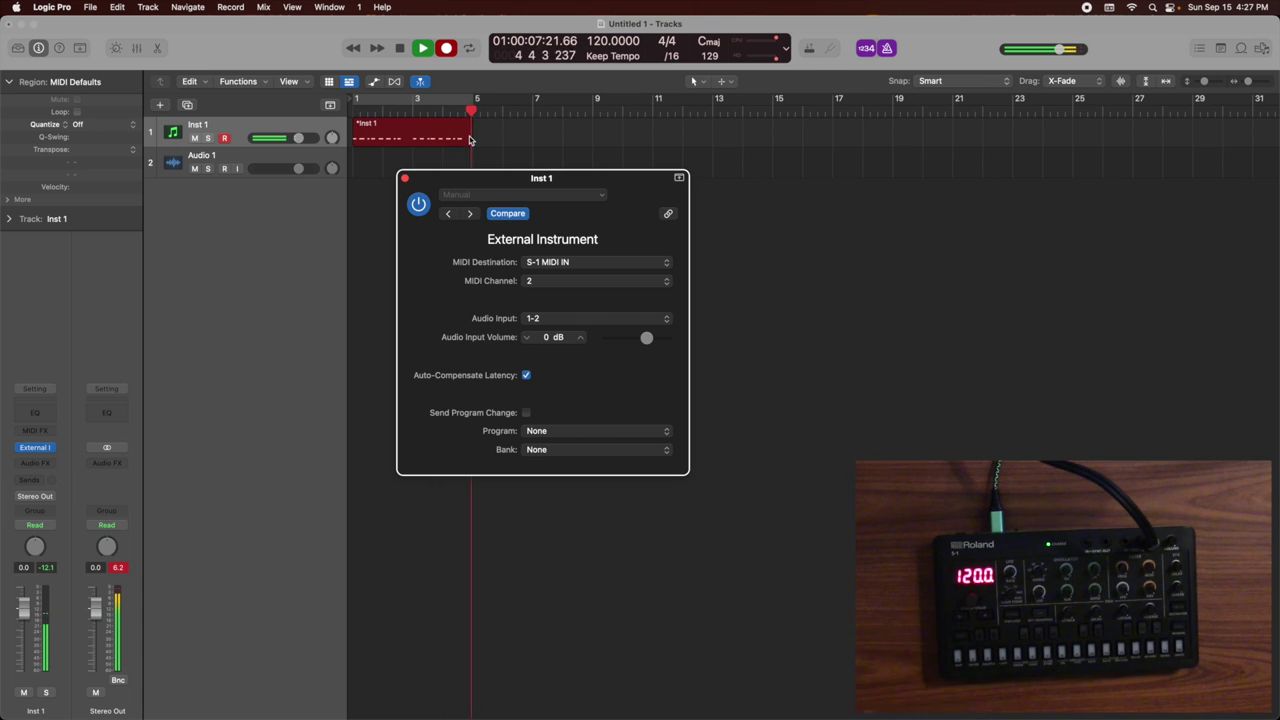
pyautogui.press('space')
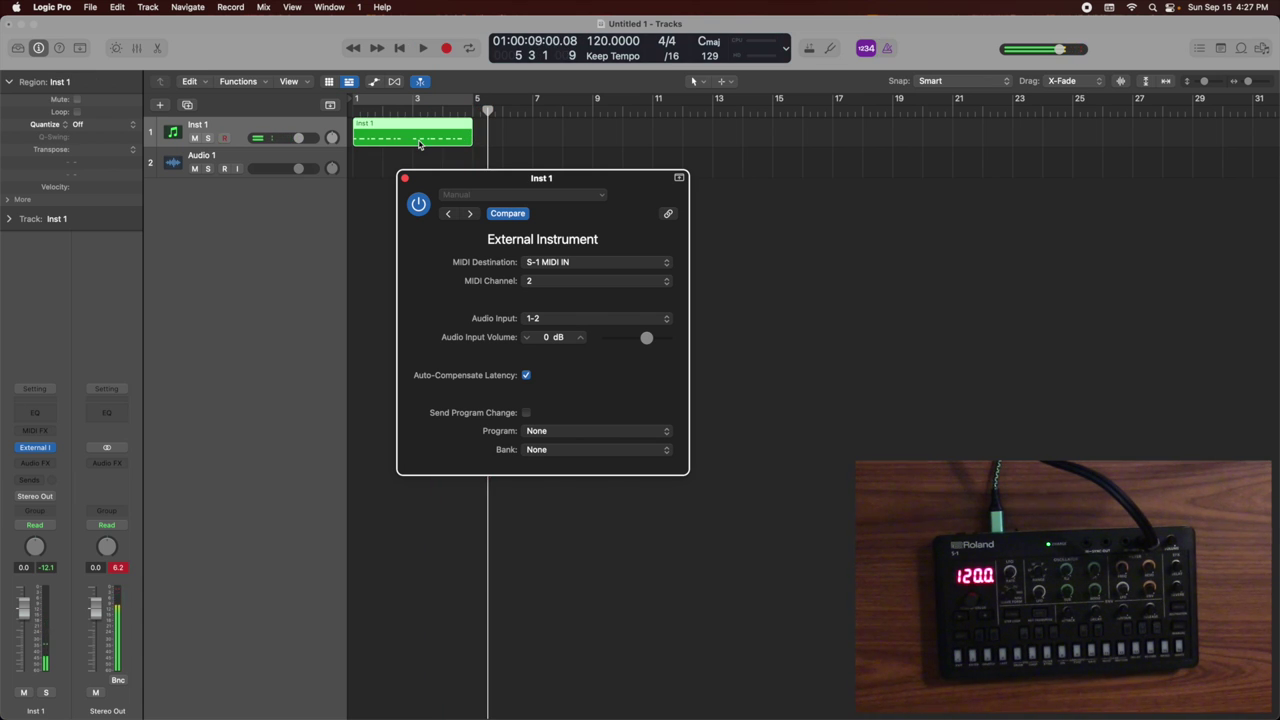
# Open the recorded Inst 1 region in the Piano Roll, select all its notes, and return the playhead to the project start.
pyautogui.doubleClick(419, 144)
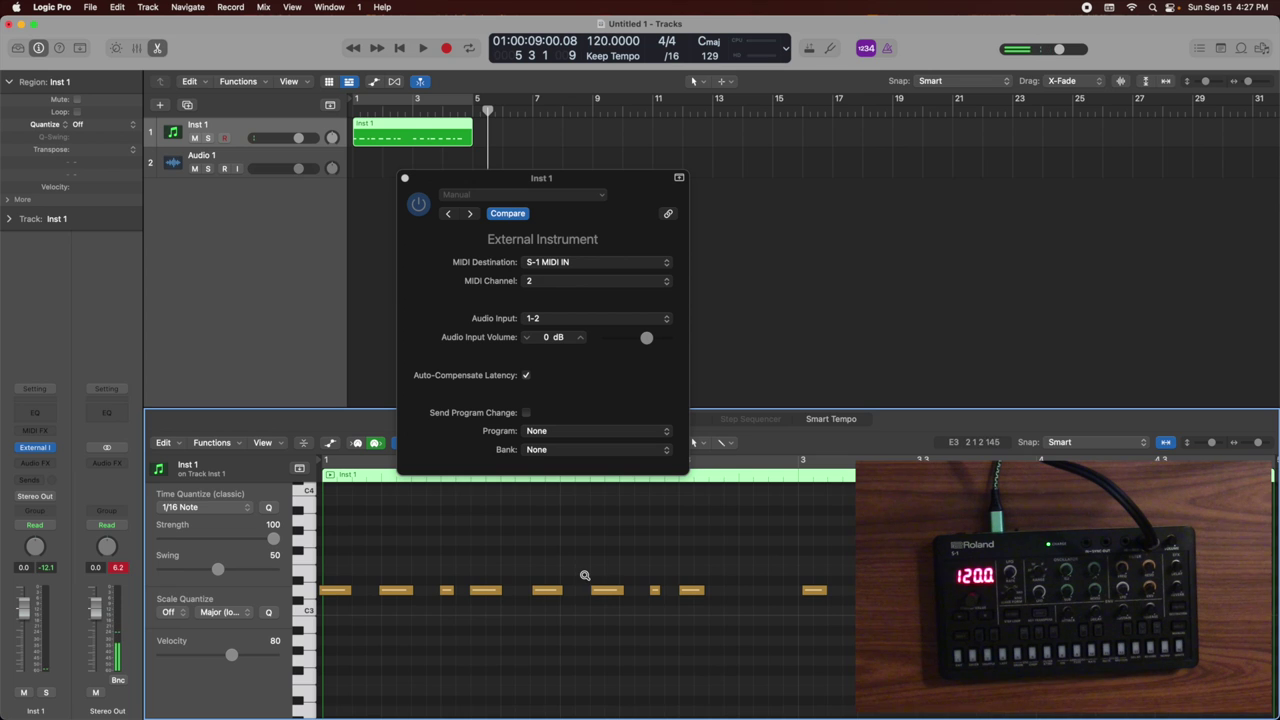
pyautogui.keyDown('ctrl'); pyautogui.keyDown('alt'); pyautogui.click(585, 575); pyautogui.keyUp('alt'); pyautogui.keyUp('ctrl')
pyautogui.moveTo(768, 567); pyautogui.dragTo(345, 625)
pyautogui.click(398, 48)
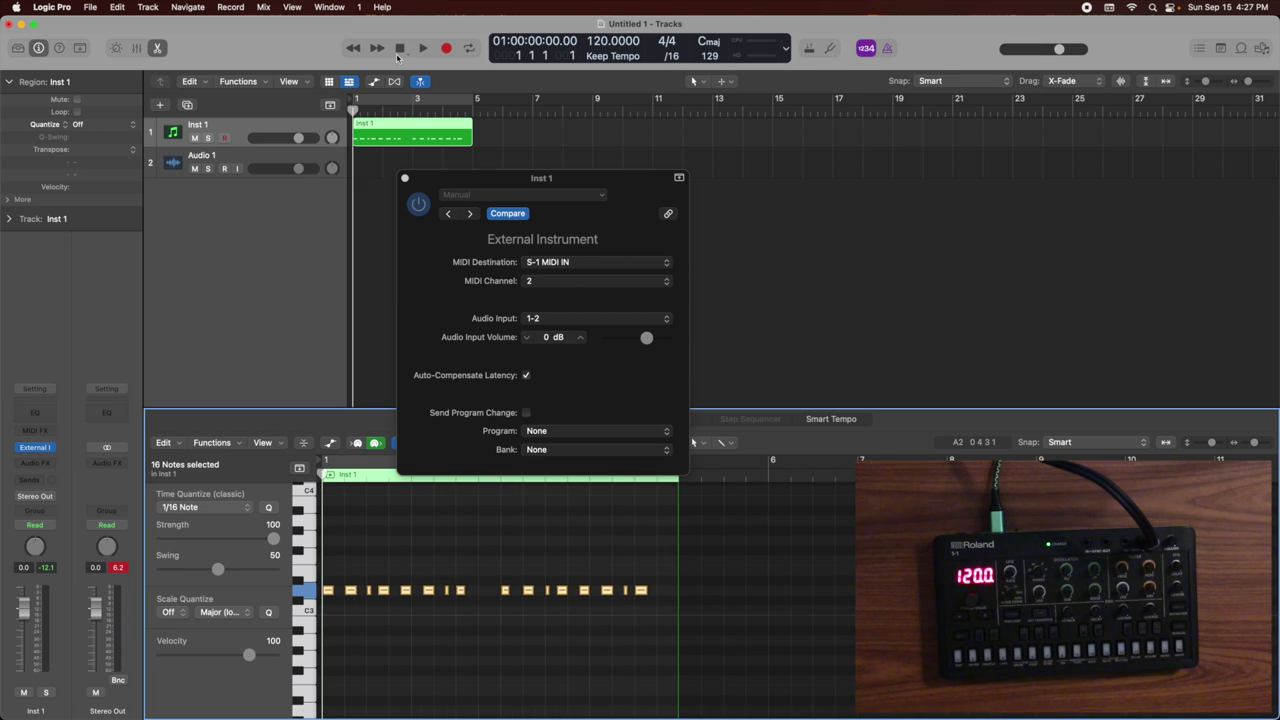
# Play the recorded MIDI region with the External Instrument on MIDI channel 1, set the channel back to 2, and stop playback.
pyautogui.click(535, 282)
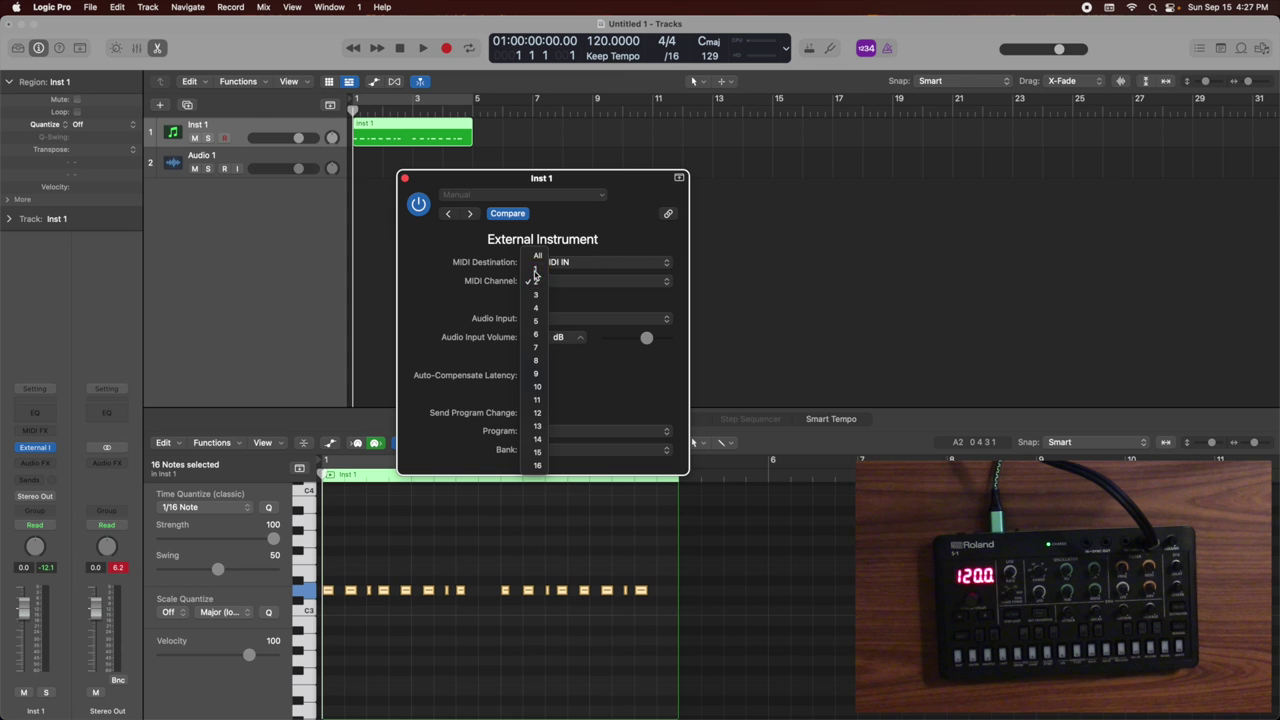
pyautogui.click(530, 280)
pyautogui.press('space')
pyautogui.click(566, 283)
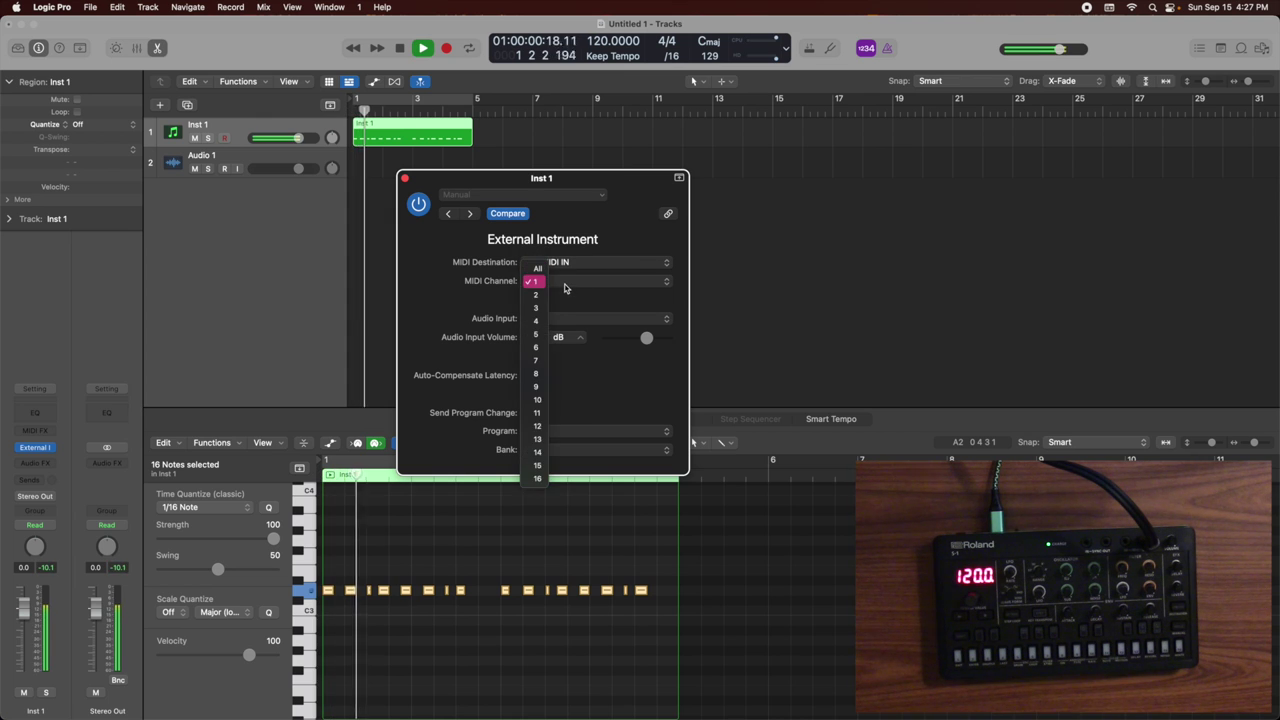
pyautogui.click(538, 295)
pyautogui.press('space')
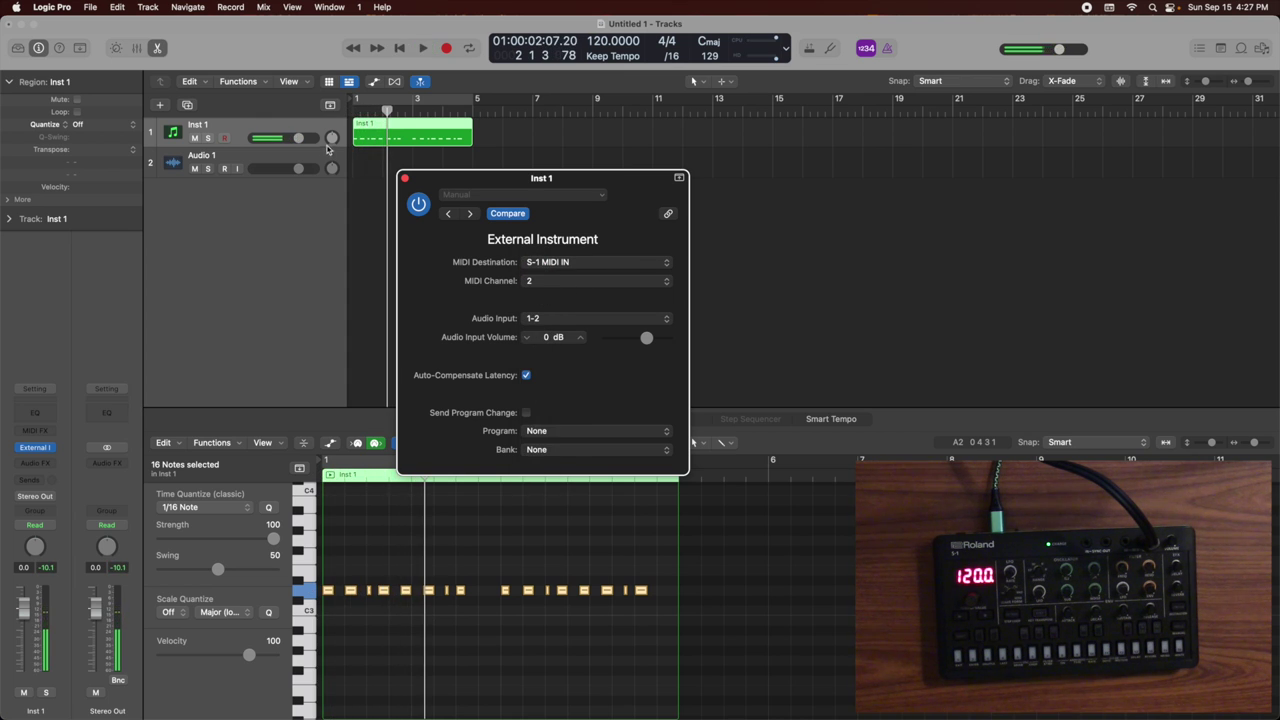
# Select the Audio 1 track, set the External Instrument's MIDI channel to 1, and test playback from the project start.
pyautogui.click(238, 158)
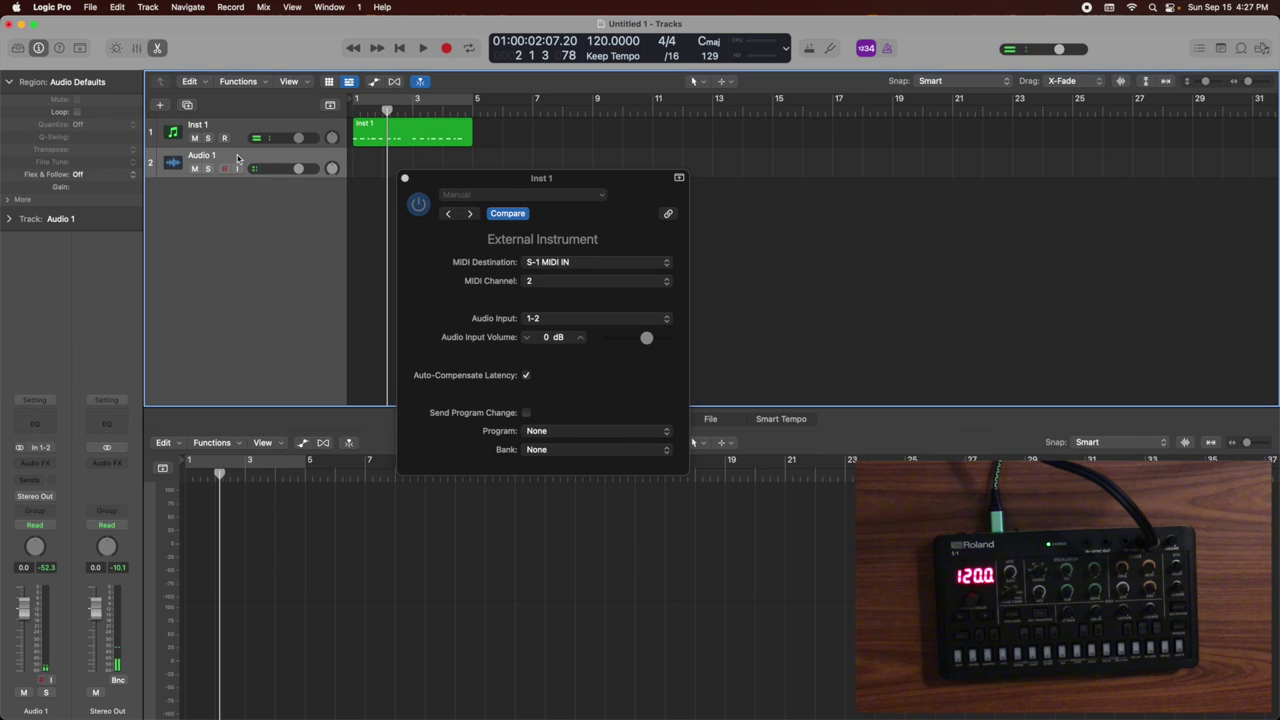
pyautogui.click(557, 280)
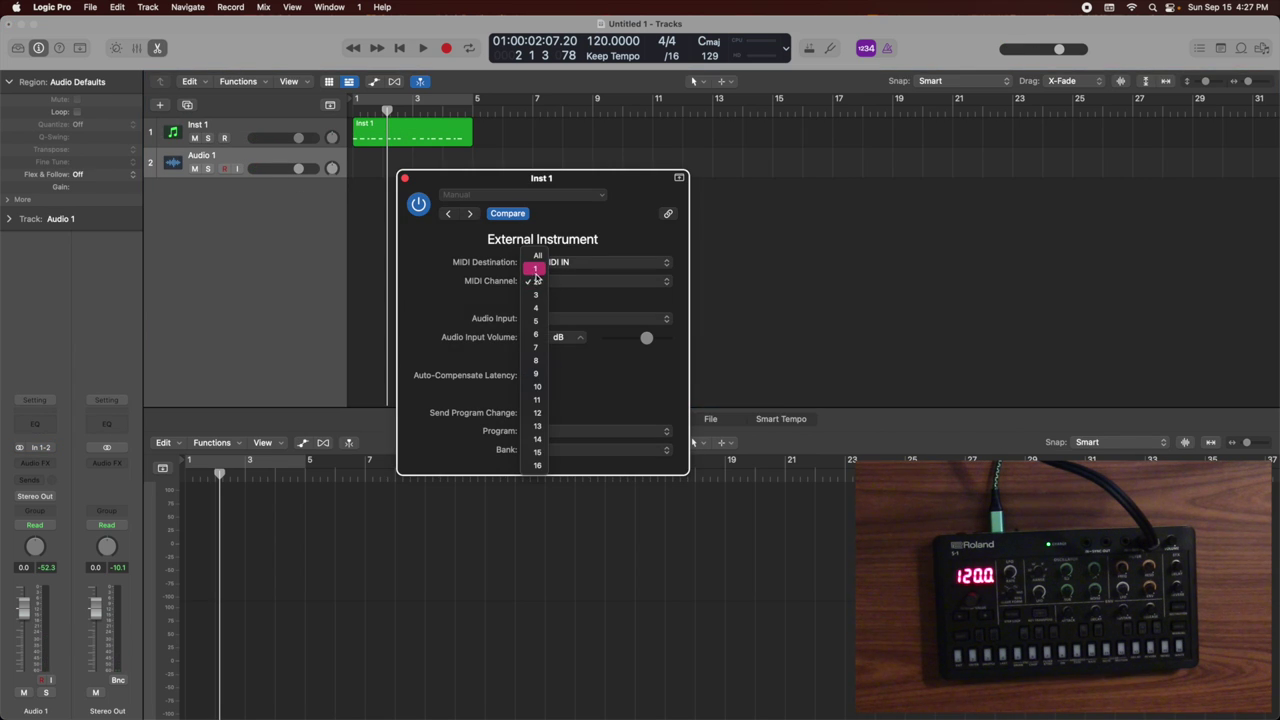
pyautogui.click(535, 270)
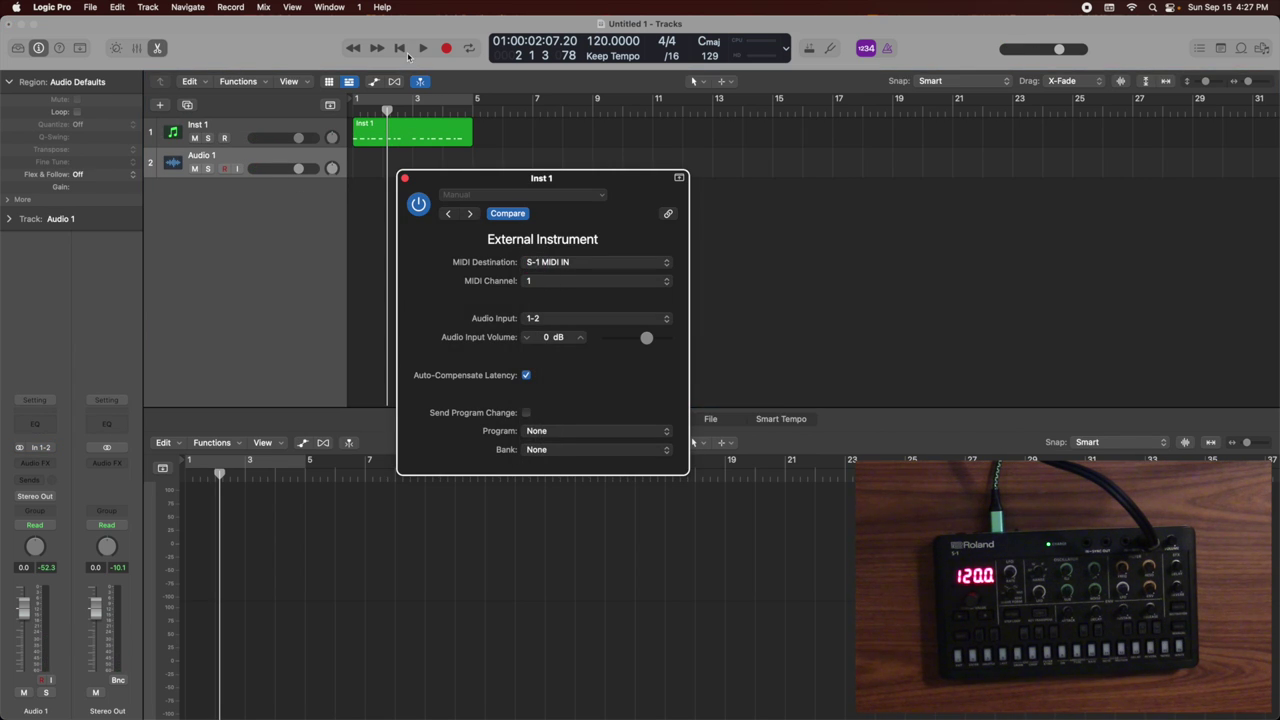
pyautogui.click(407, 52)
pyautogui.press('space')
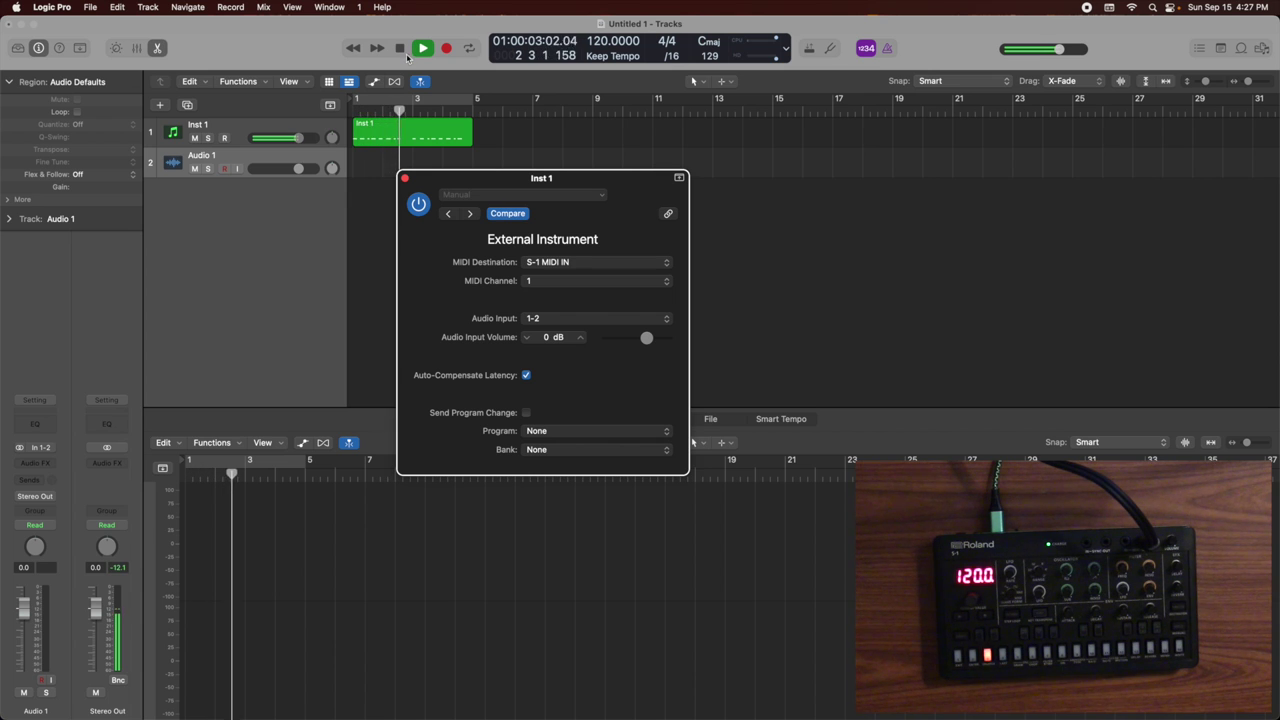
pyautogui.click(407, 56)
# Arm the Audio 1 track for recording and try a short take from the project start.
pyautogui.click(226, 168)
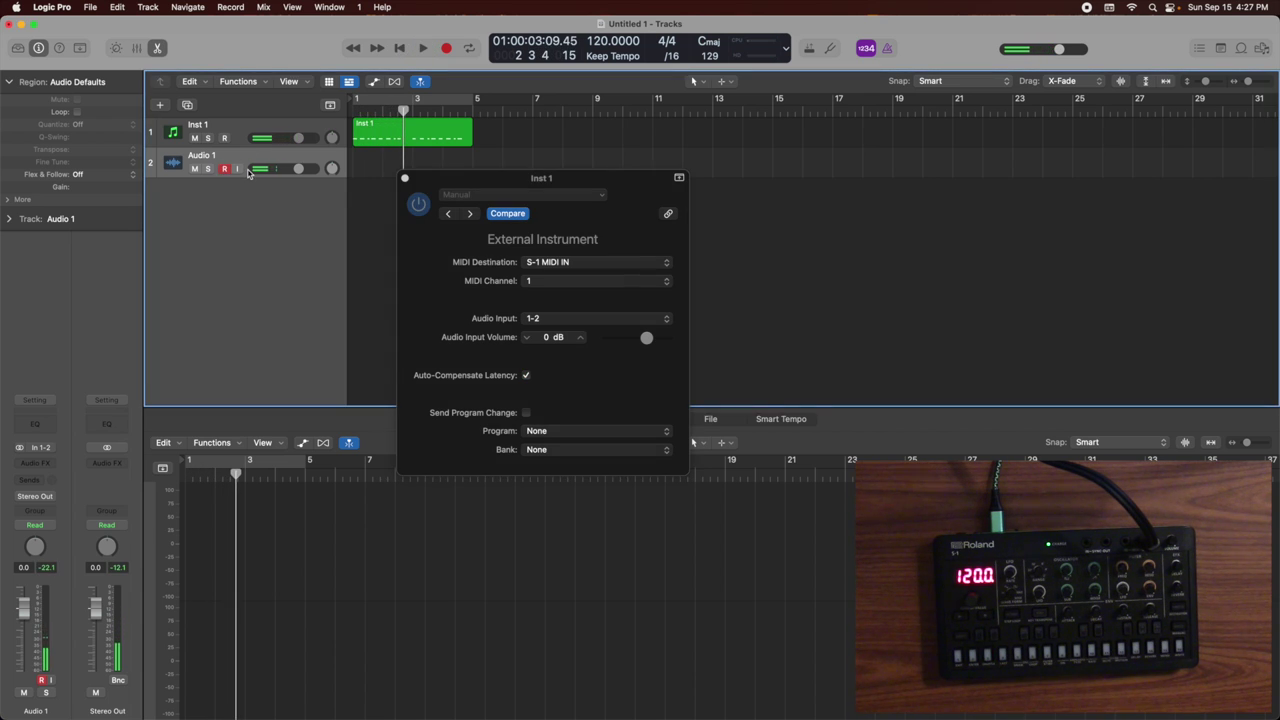
pyautogui.press('Return')
pyautogui.press('space')
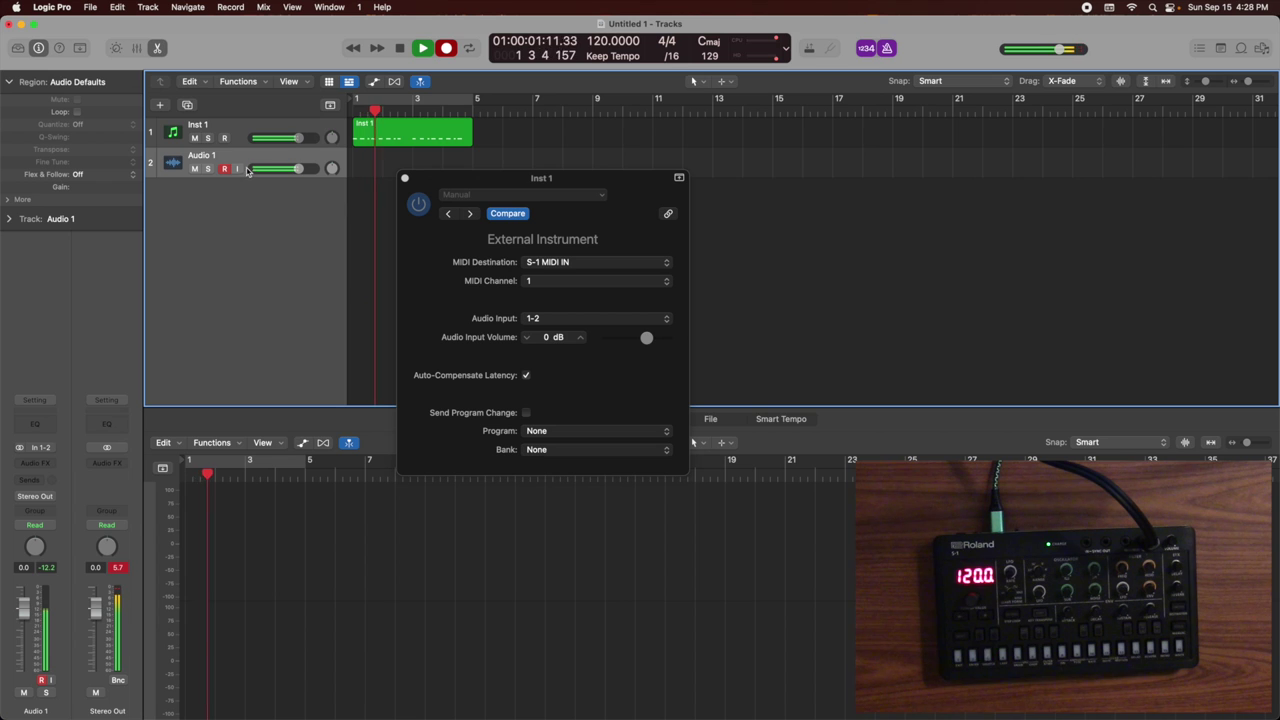
pyautogui.click(399, 56)
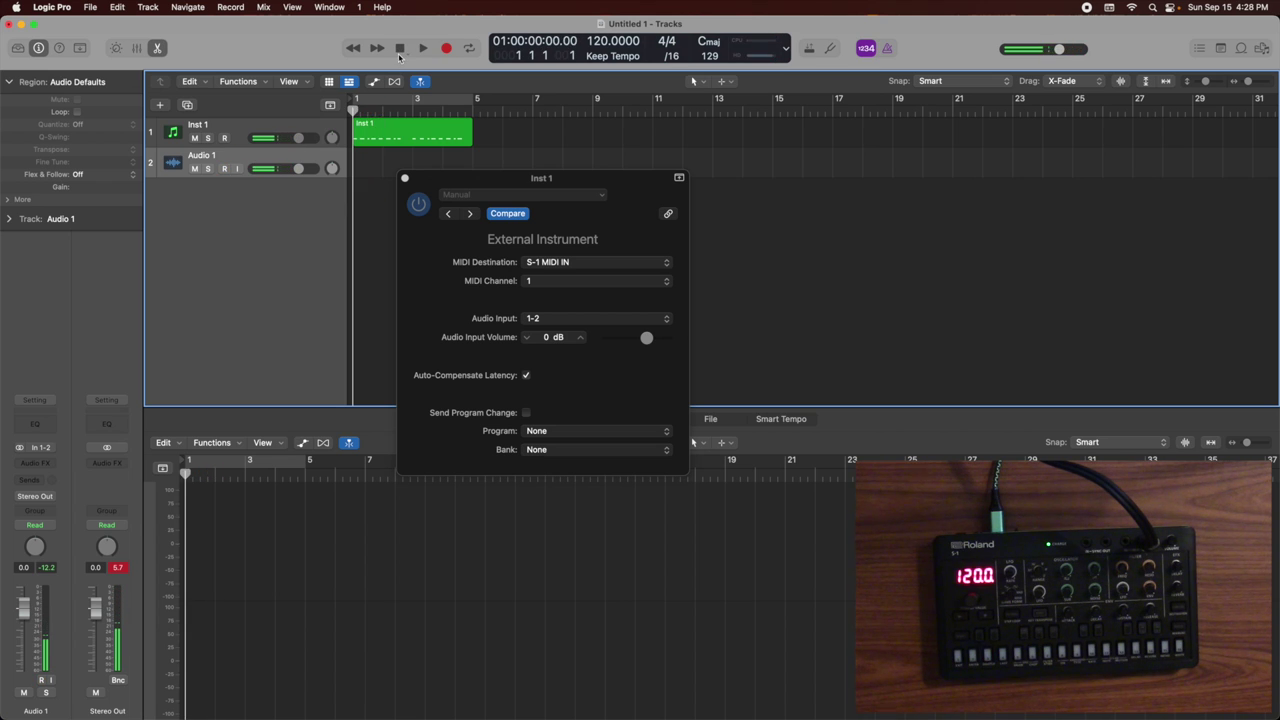
# Record about four bars of the synth's audio onto Audio 1 and close the External Instrument window.
pyautogui.press('r')
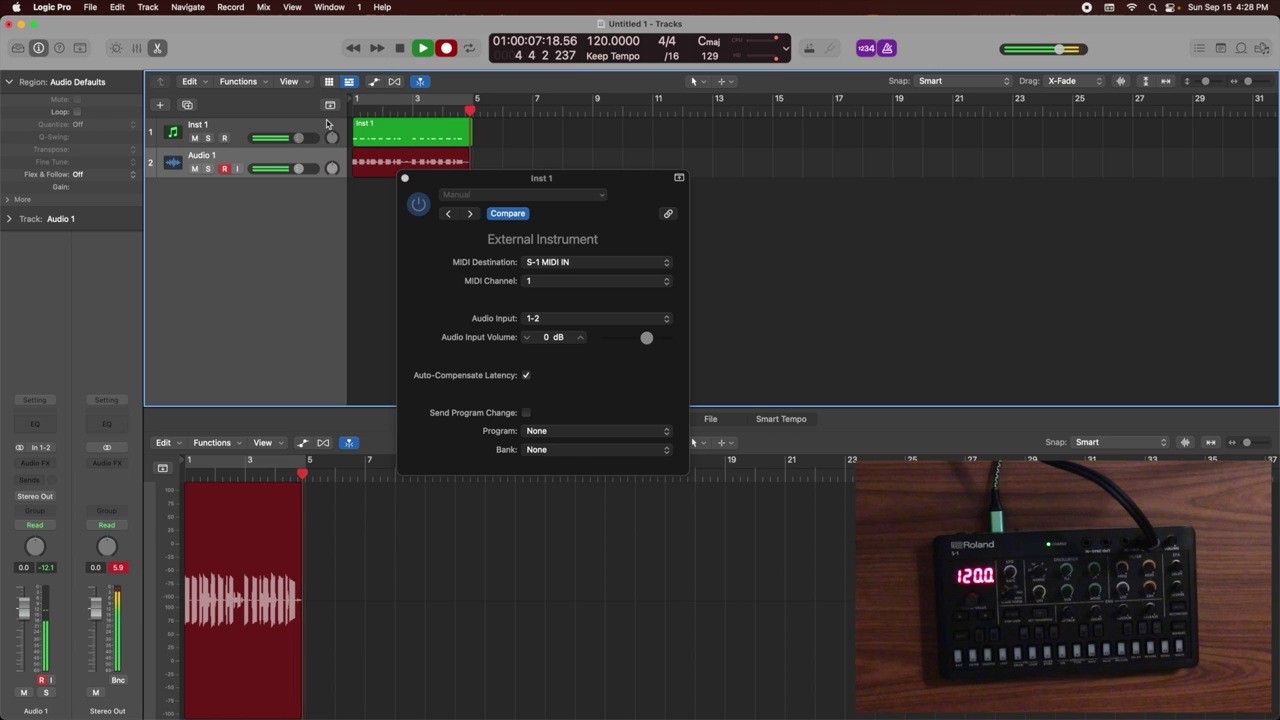
pyautogui.press('space')
pyautogui.click(405, 180)
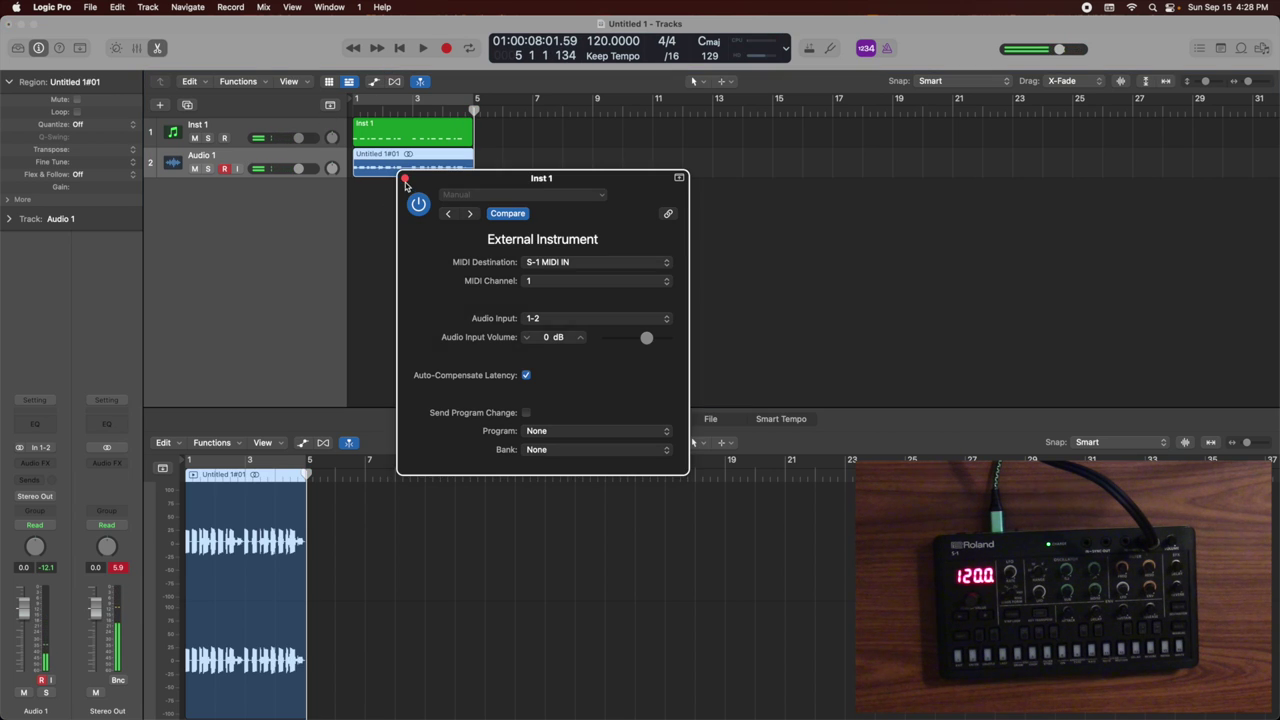
pyautogui.click(405, 178)
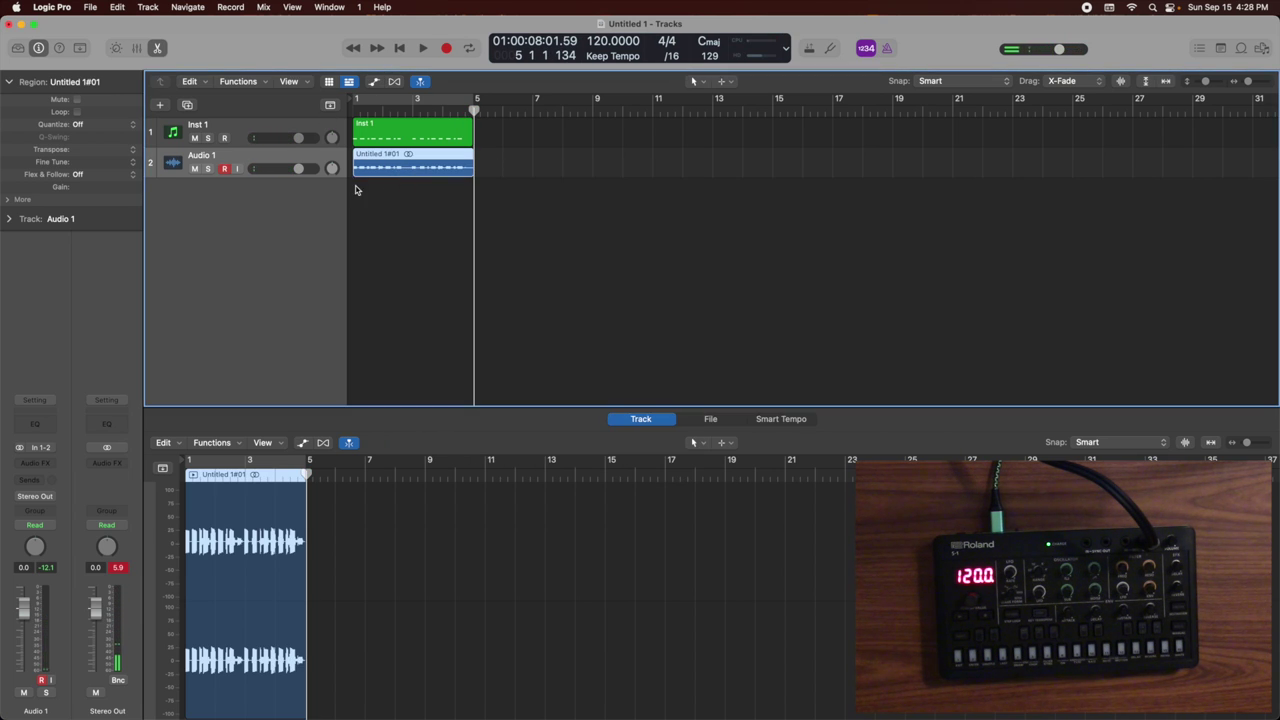
# Mute the Inst 1 track and play the recorded audio from the project start.
pyautogui.click(270, 140)
pyautogui.click(196, 139)
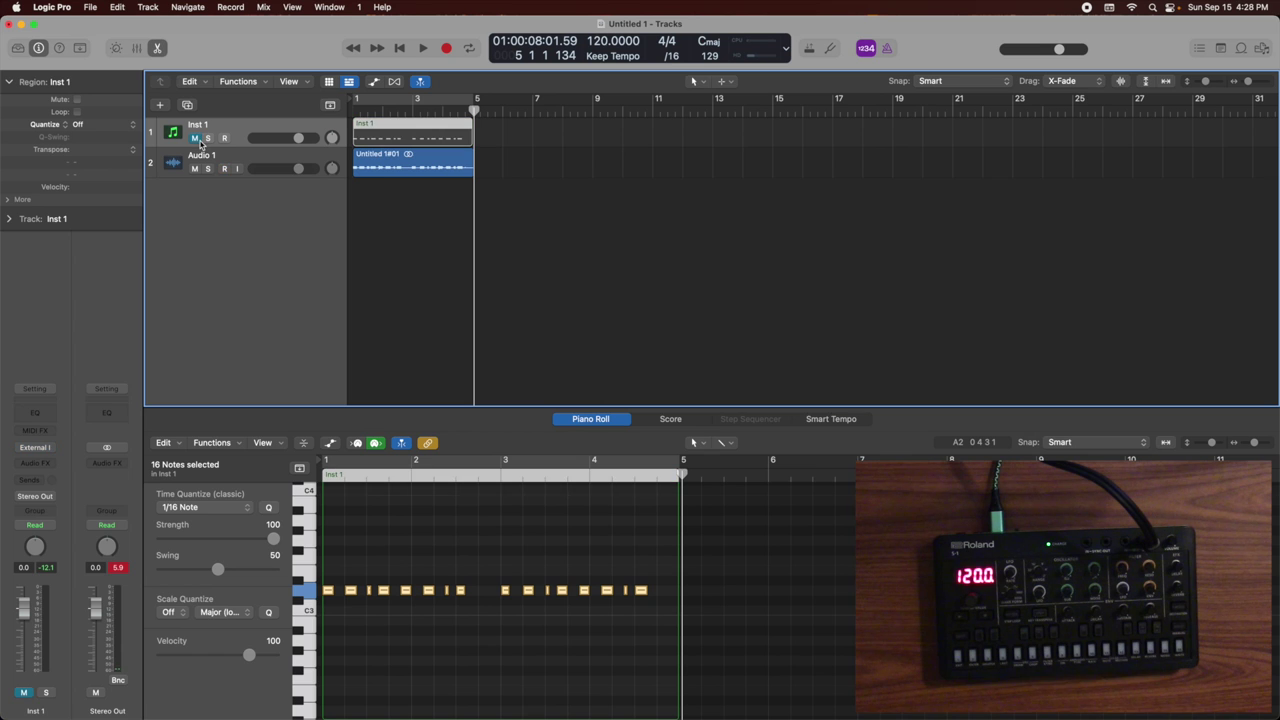
pyautogui.click(400, 52)
pyautogui.press('space')
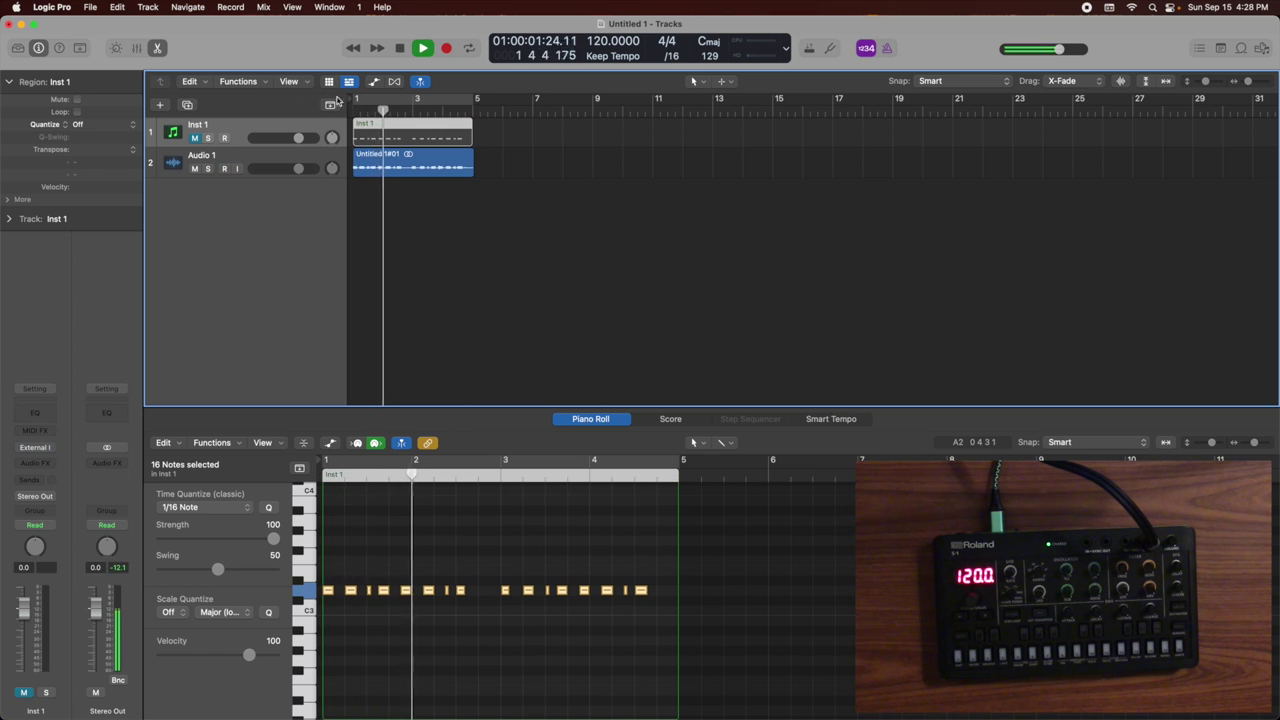
# Toggle the Audio 1 track's mute on and off during playback to check the recorded audio, and stop with the track unmuted.
pyautogui.click(197, 171)
pyautogui.click(196, 168)
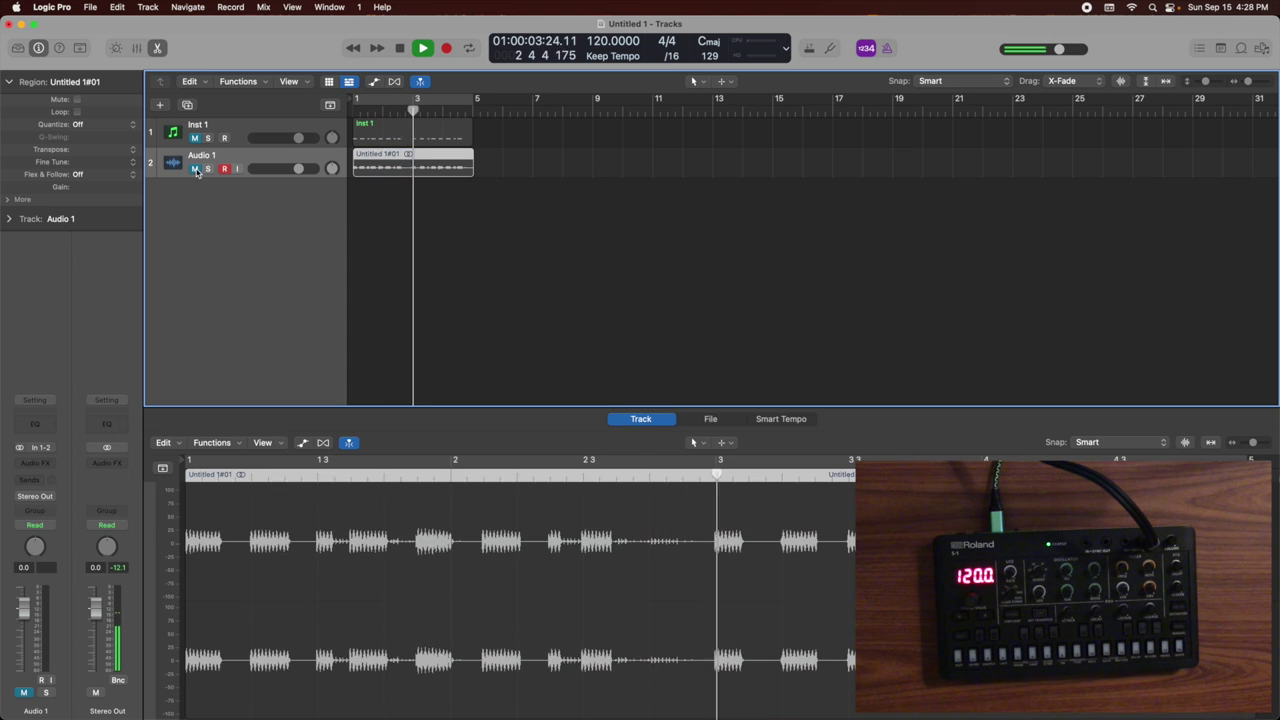
pyautogui.click(196, 168)
pyautogui.click(196, 168)
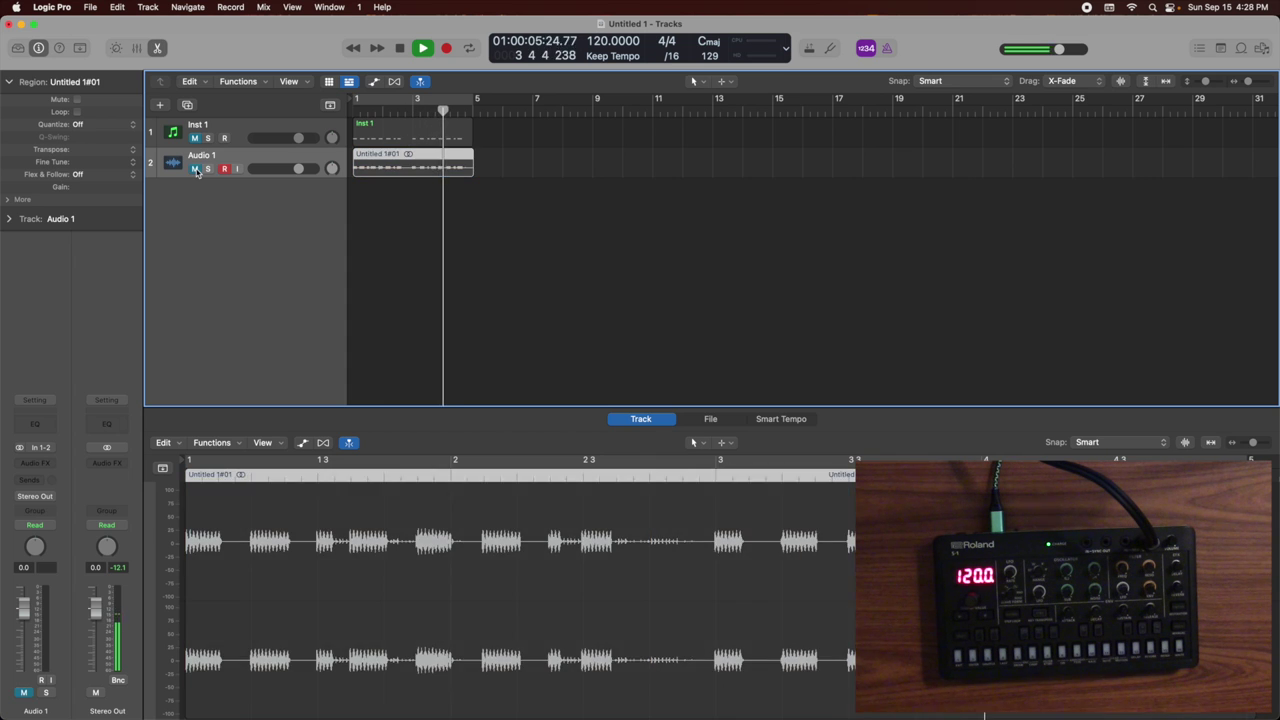
pyautogui.click(196, 168)
pyautogui.click(196, 168)
pyautogui.click(196, 168)
pyautogui.press('space')
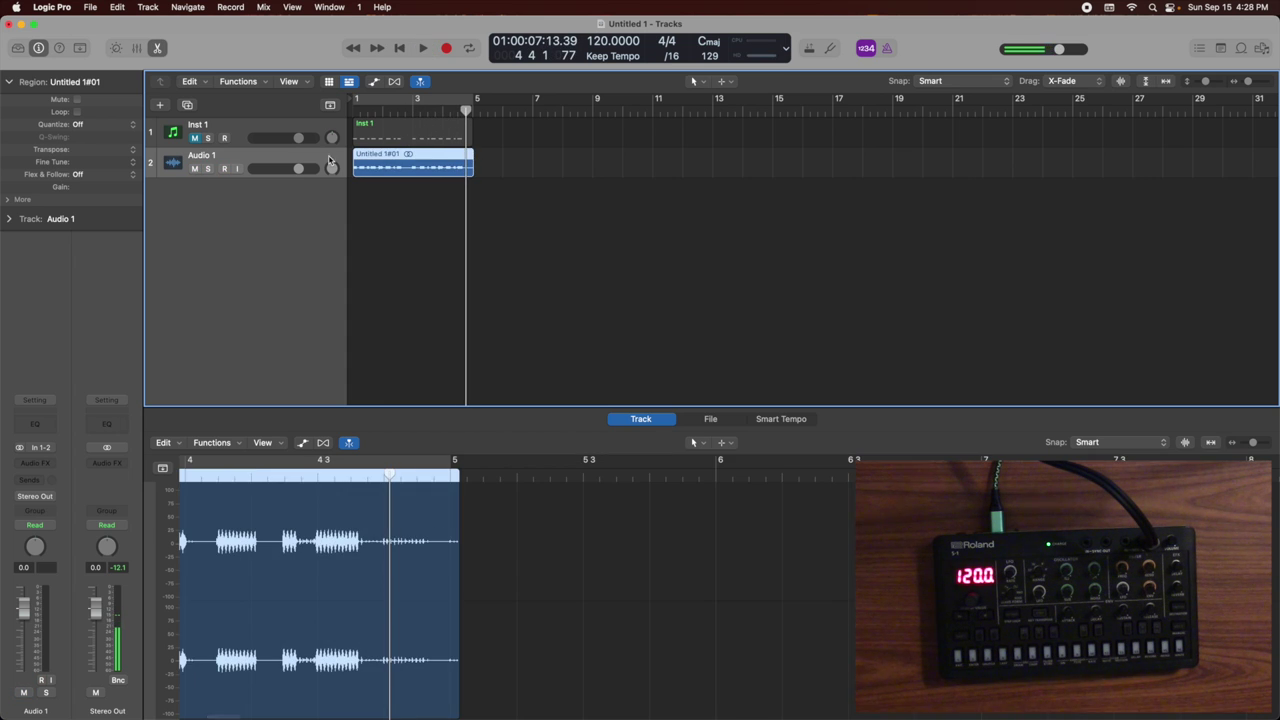
# Delete the recorded MIDI region from the Inst 1 track.
pyautogui.click(240, 136)
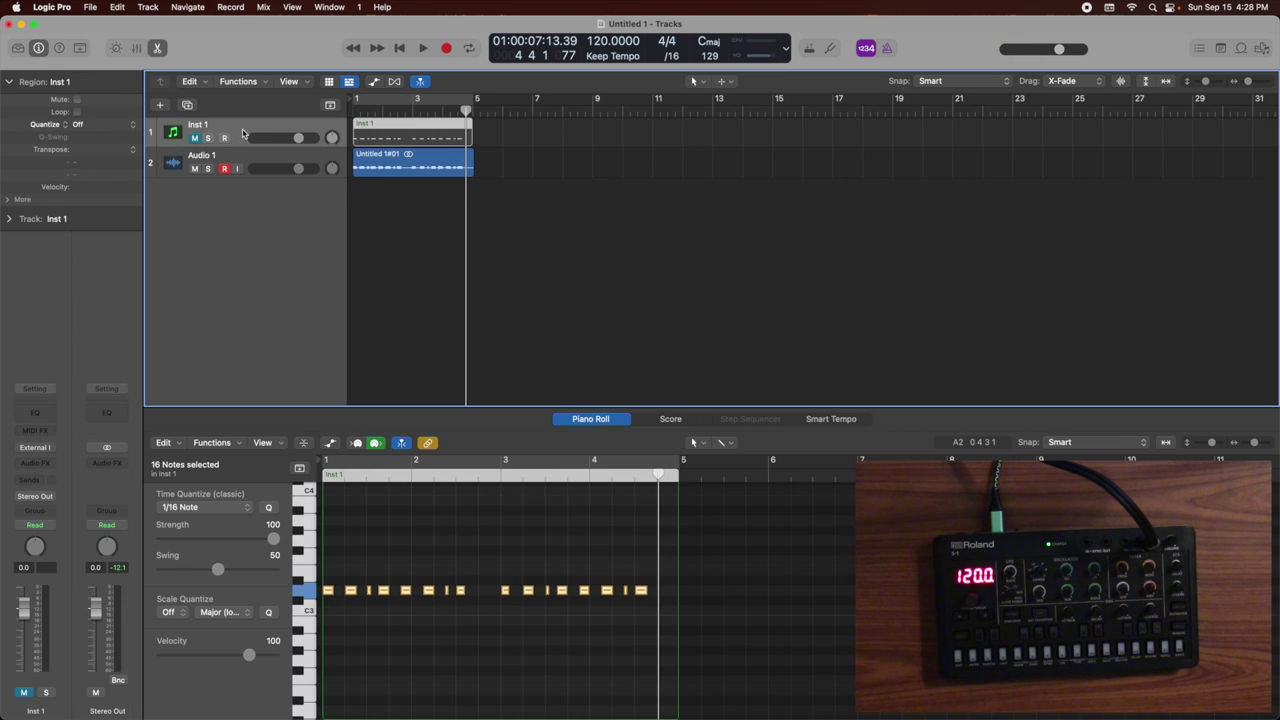
pyautogui.moveTo(543, 128); pyautogui.dragTo(398, 138)
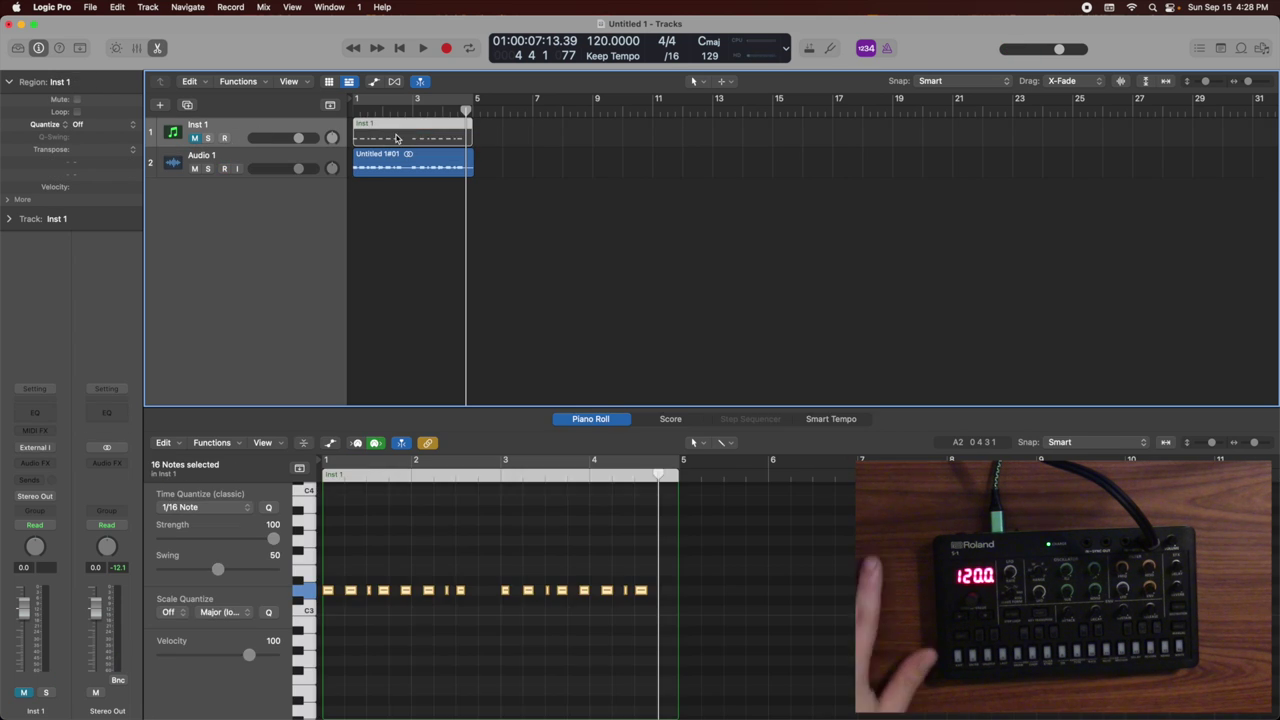
pyautogui.press('Delete')
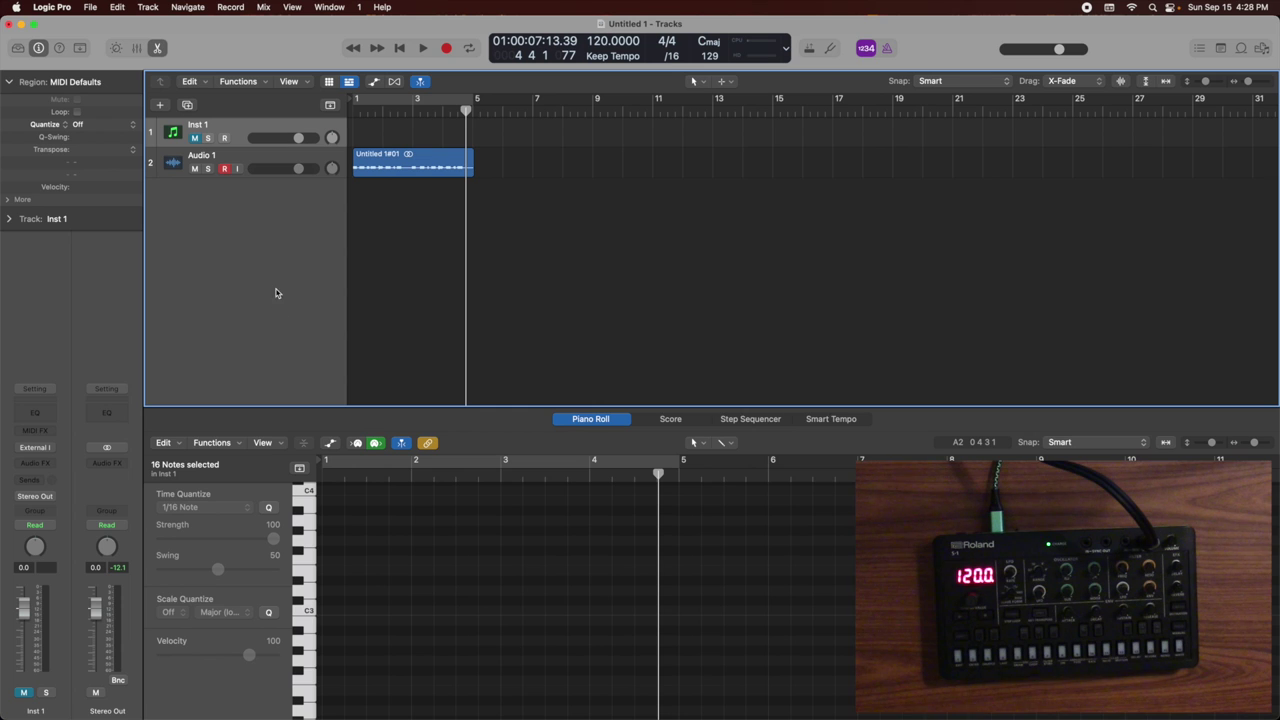
# Add a second audio track and move it directly below Inst 1, above Audio 1.
pyautogui.rightClick(224, 216)
pyautogui.click(236, 216)
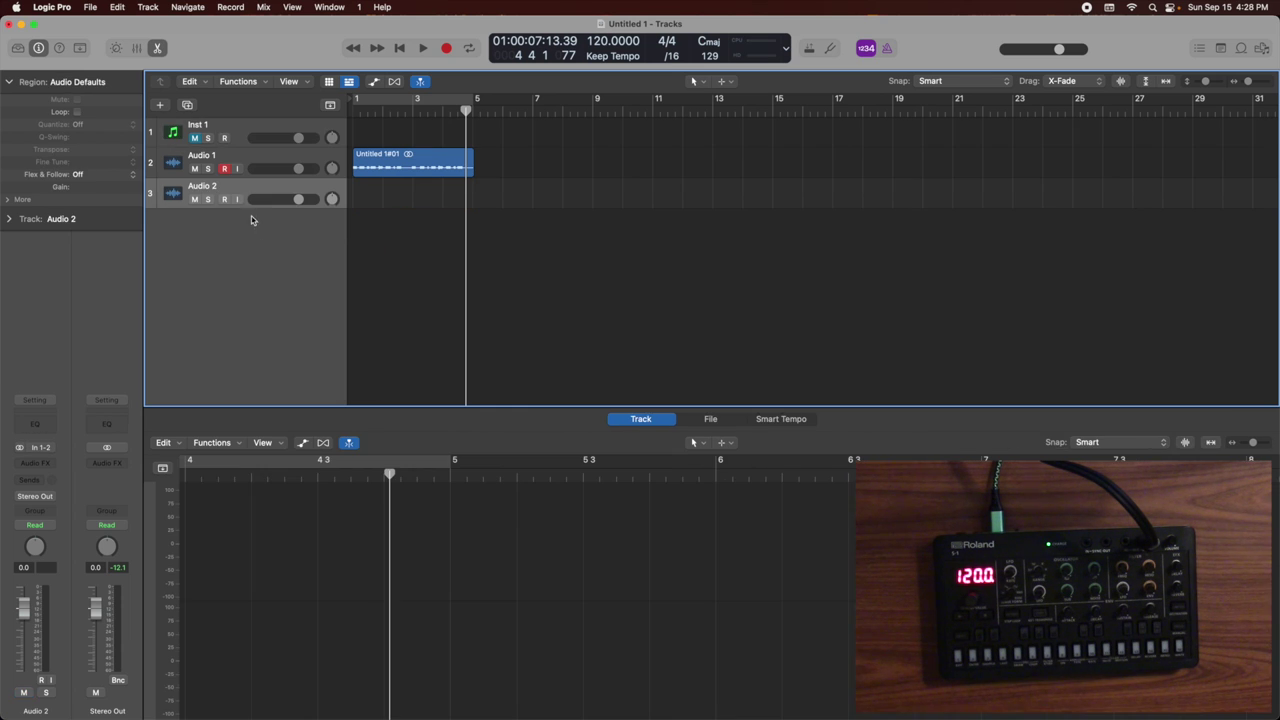
pyautogui.moveTo(236, 192); pyautogui.dragTo(219, 170)
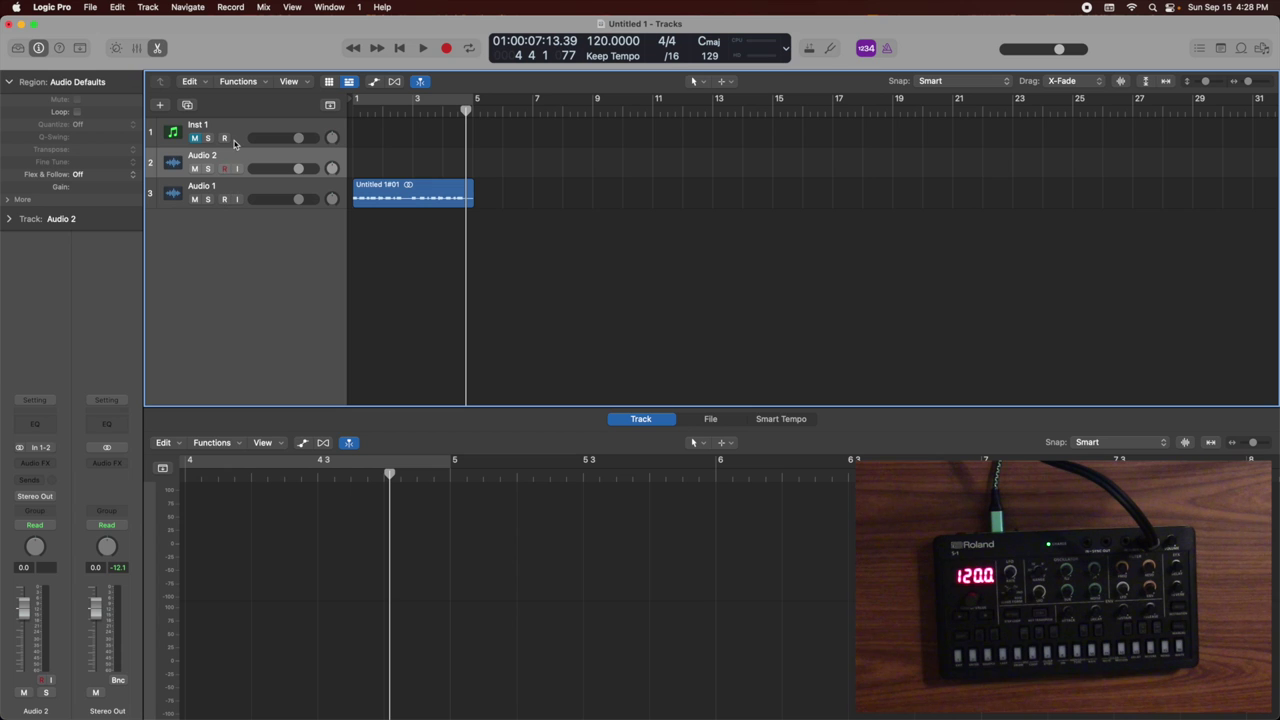
# Record-enable the Inst 1 track and set its External Instrument MIDI channel to 2.
pyautogui.click(226, 139)
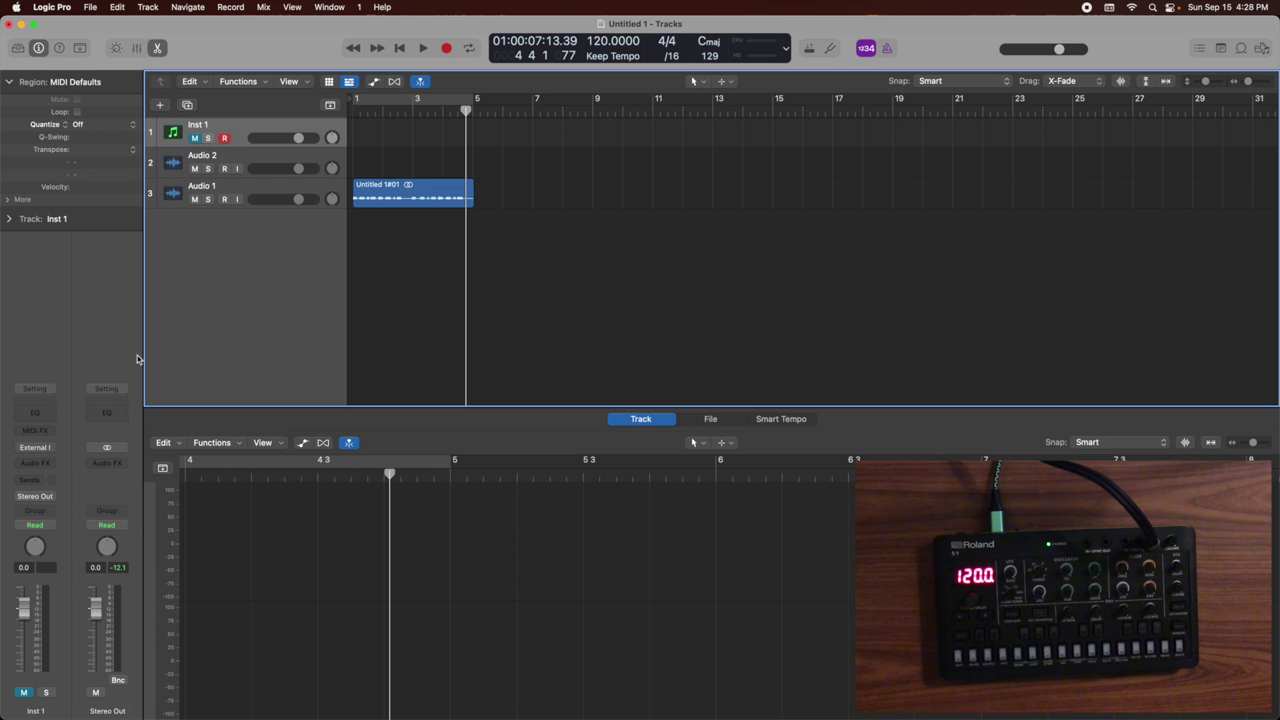
pyautogui.moveTo(31, 457)
pyautogui.click(34, 450)
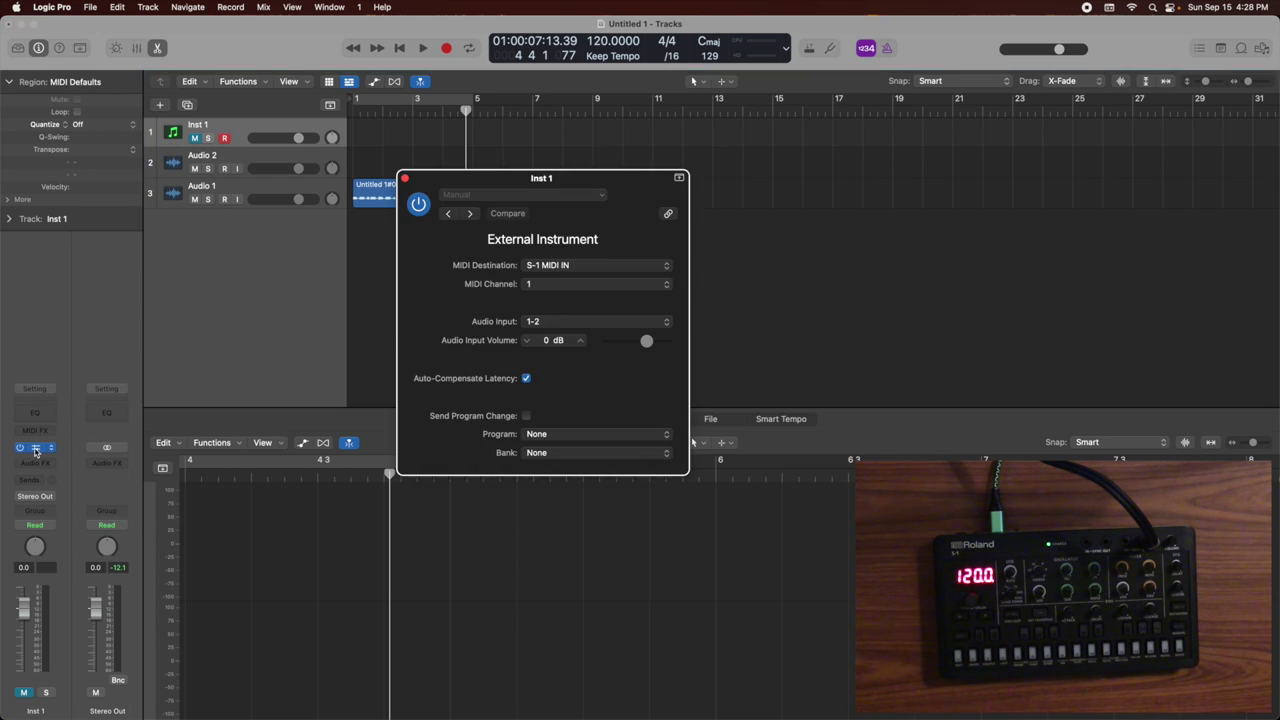
pyautogui.click(539, 289)
pyautogui.click(537, 300)
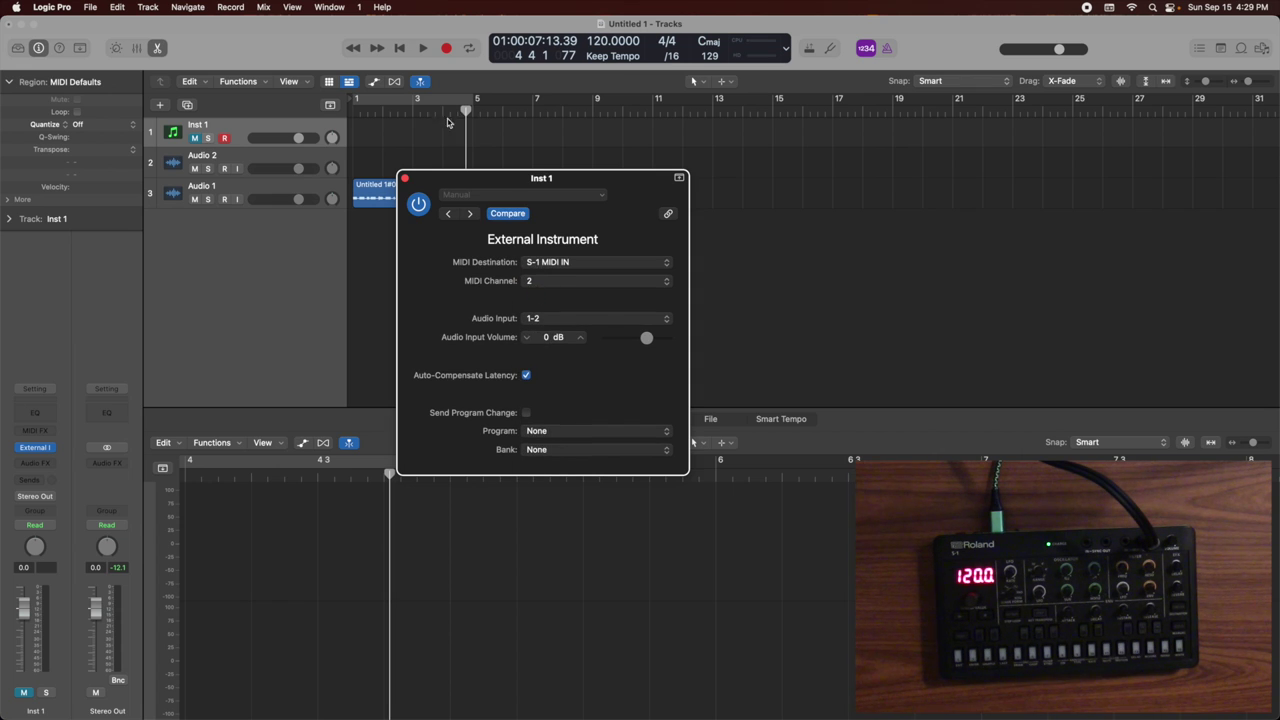
# Unmute Inst 1 and record a new MIDI part on it from the project start.
pyautogui.click(399, 53)
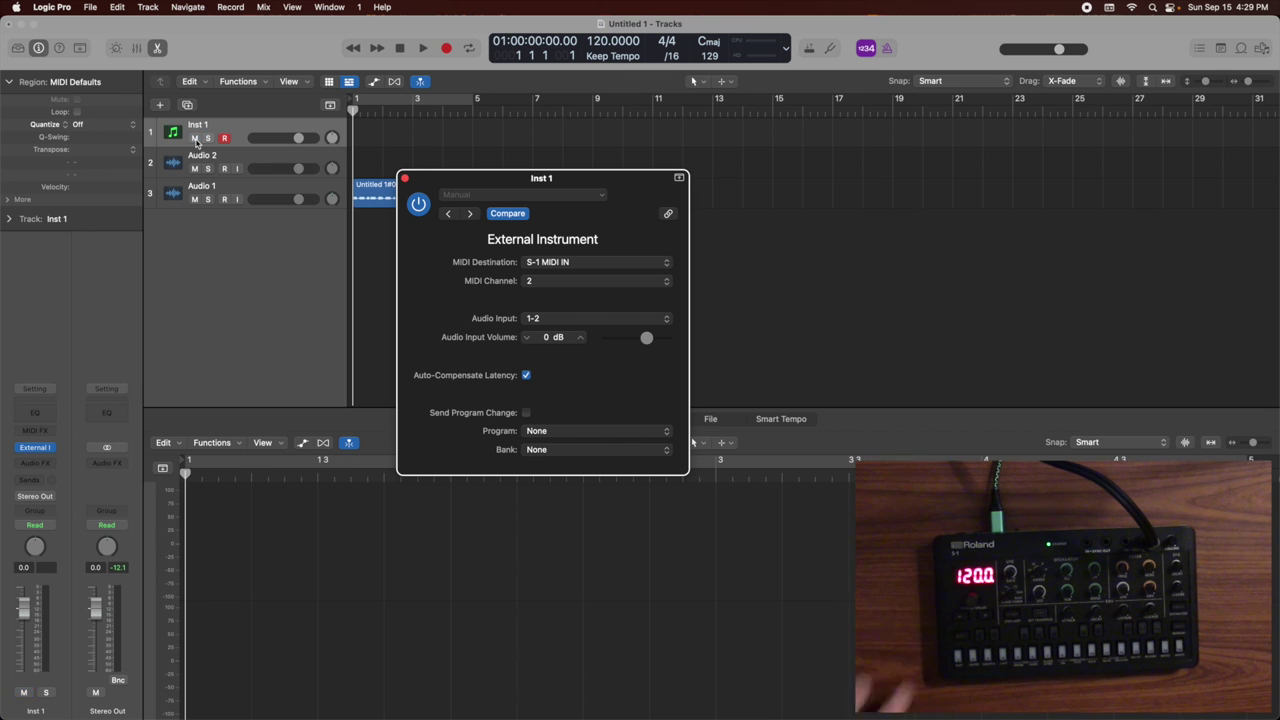
pyautogui.press('r')
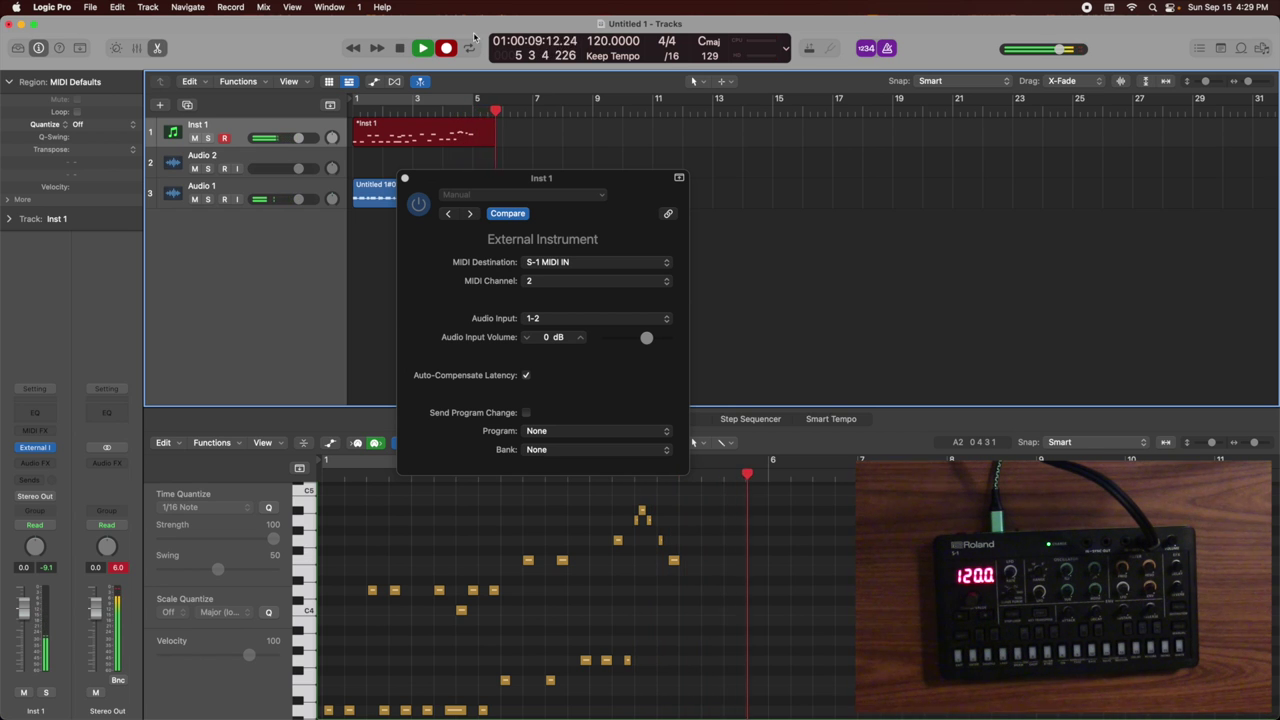
pyautogui.click(400, 48)
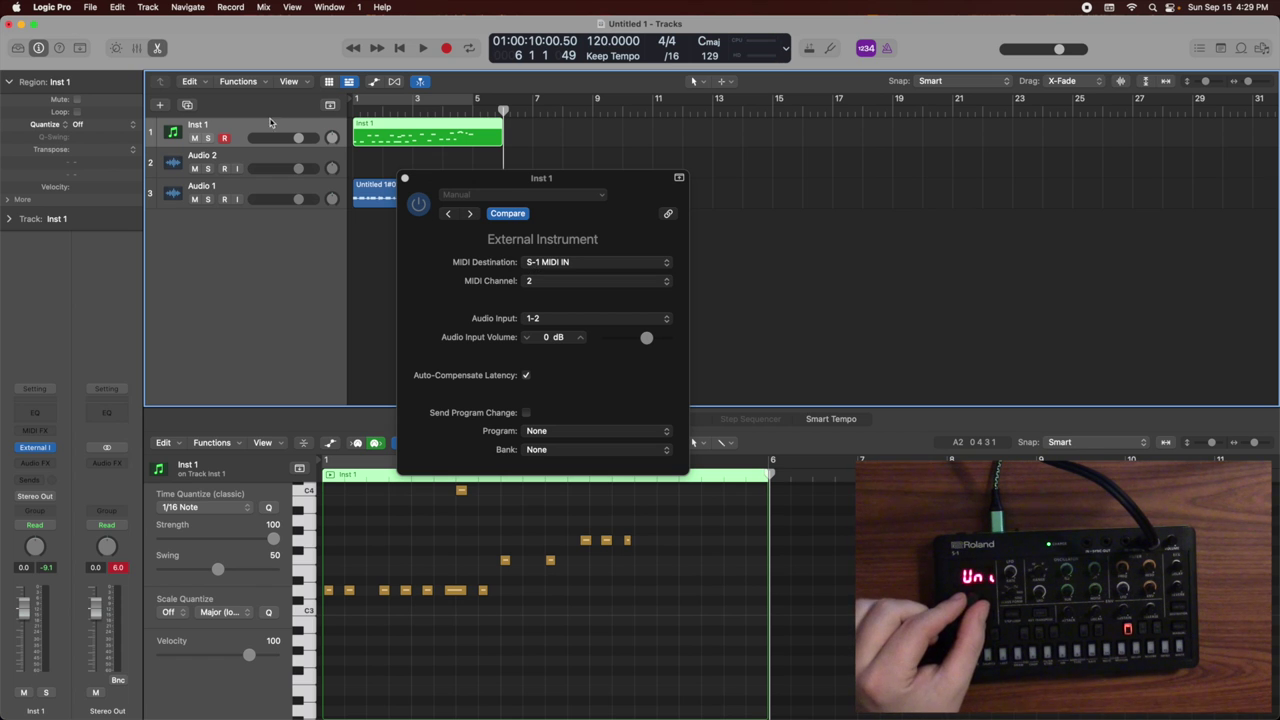
# Select the Audio 2 track and set the External Instrument's MIDI channel back to 1.
pyautogui.click(236, 162)
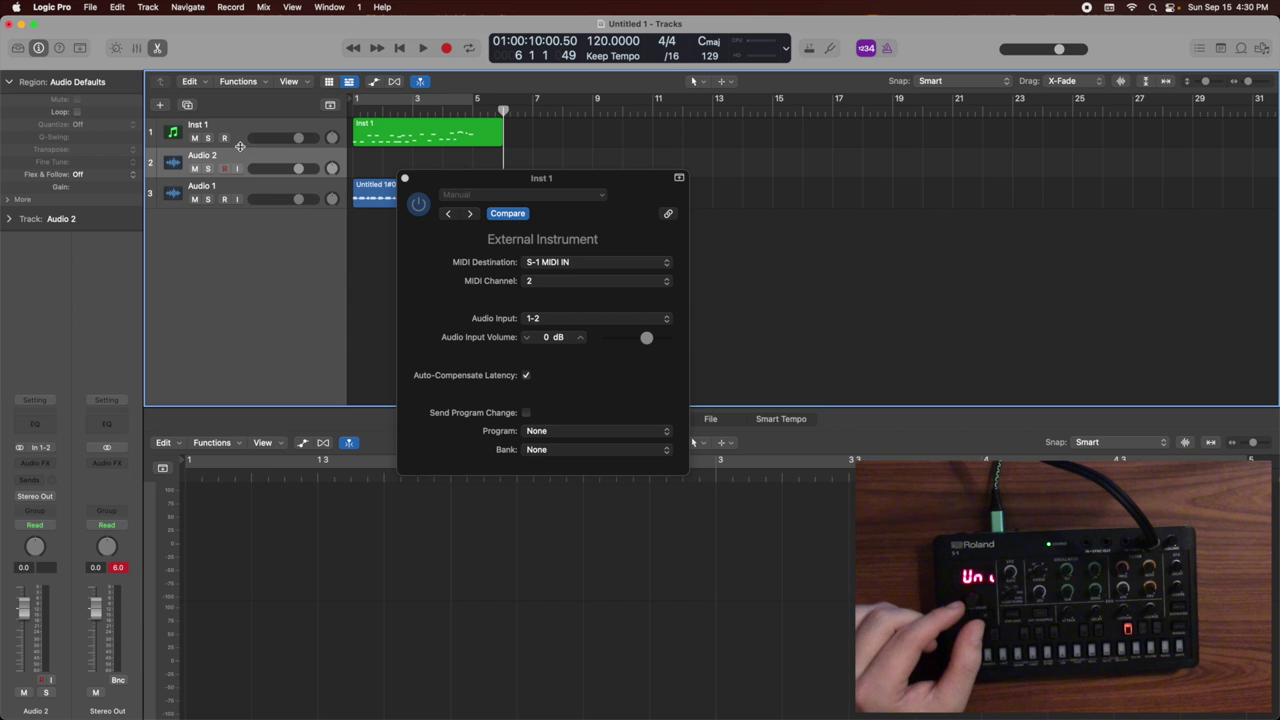
pyautogui.click(545, 281)
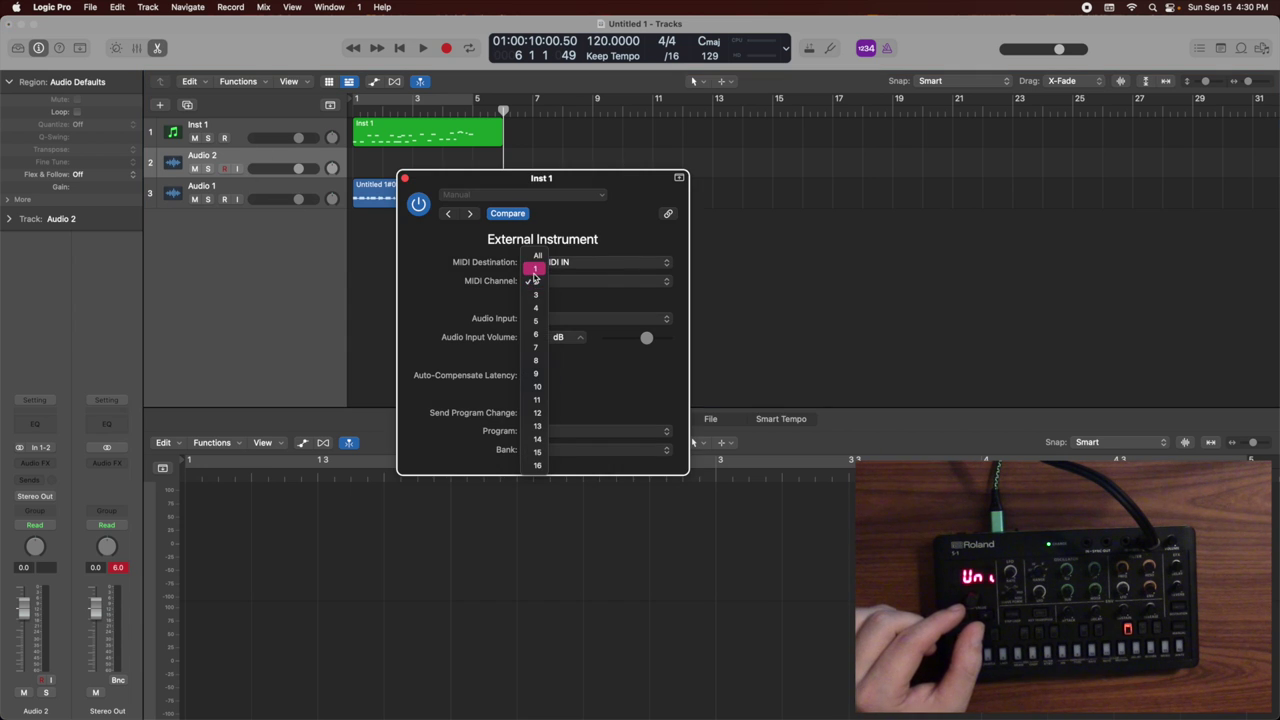
# Show the Inst 1 region in the piano roll and select all of its notes.
pyautogui.click(419, 142)
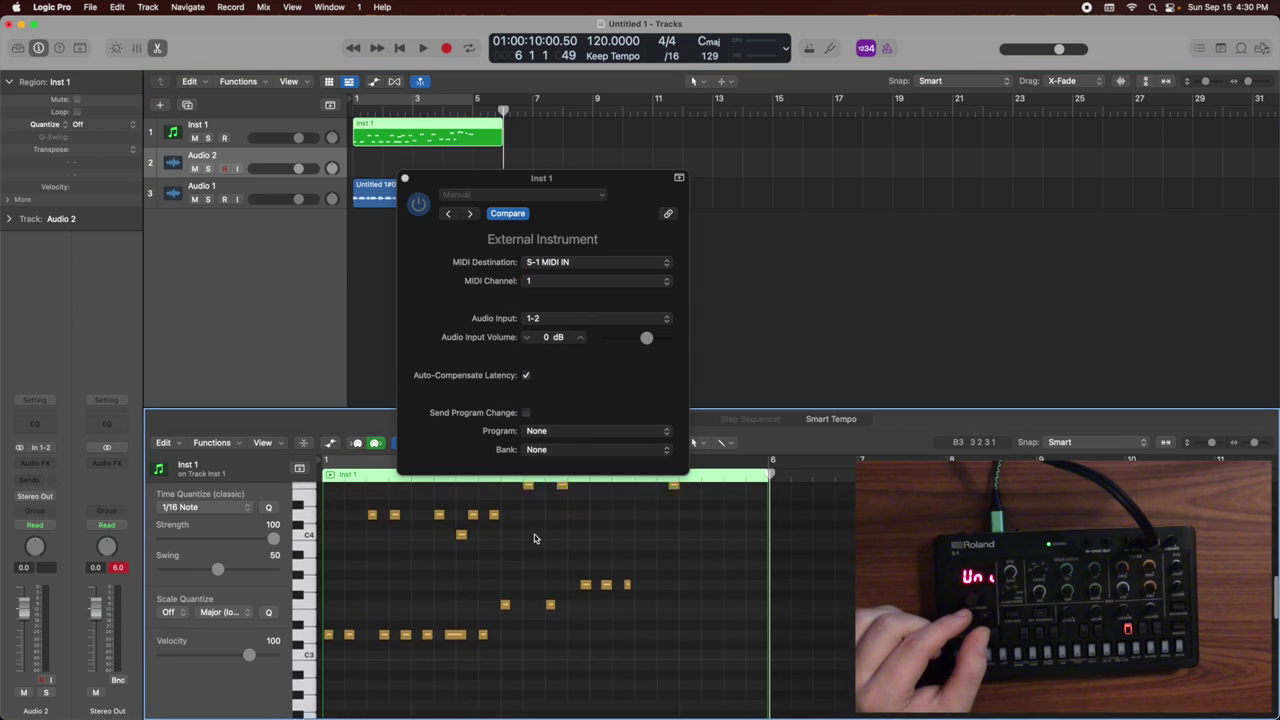
pyautogui.scroll(2, 705, 598)
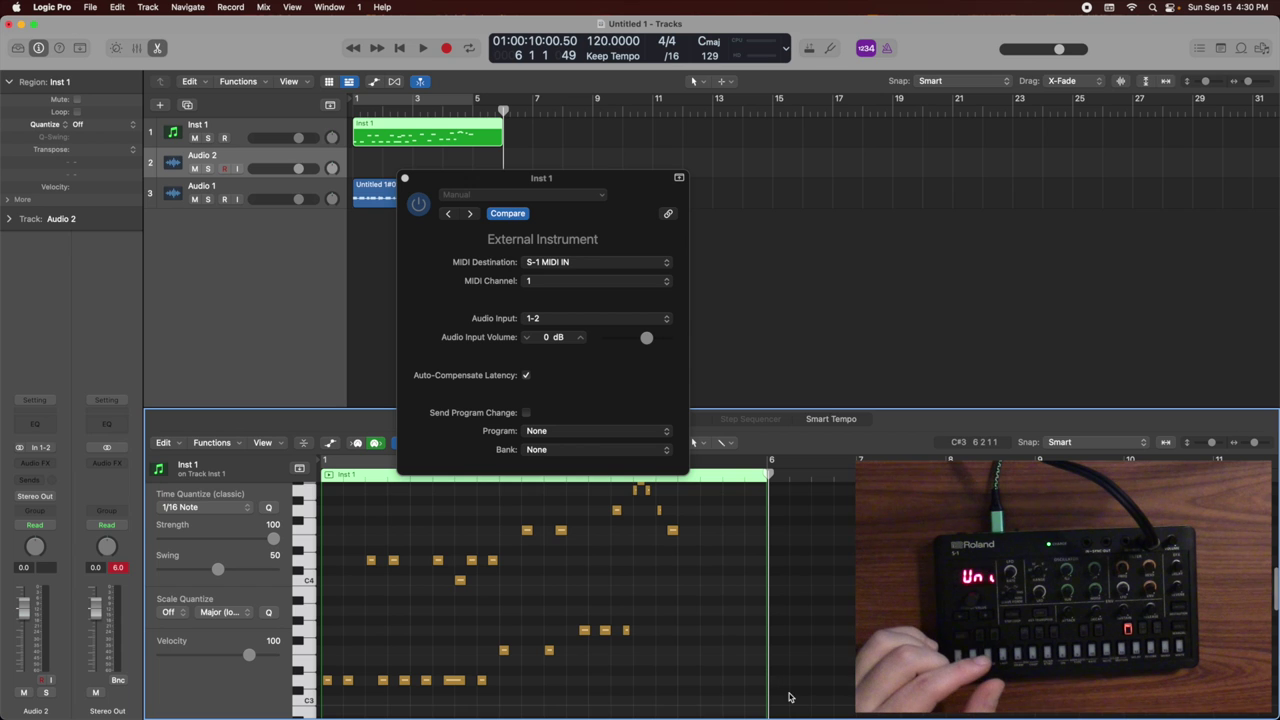
pyautogui.moveTo(795, 712); pyautogui.dragTo(316, 472)
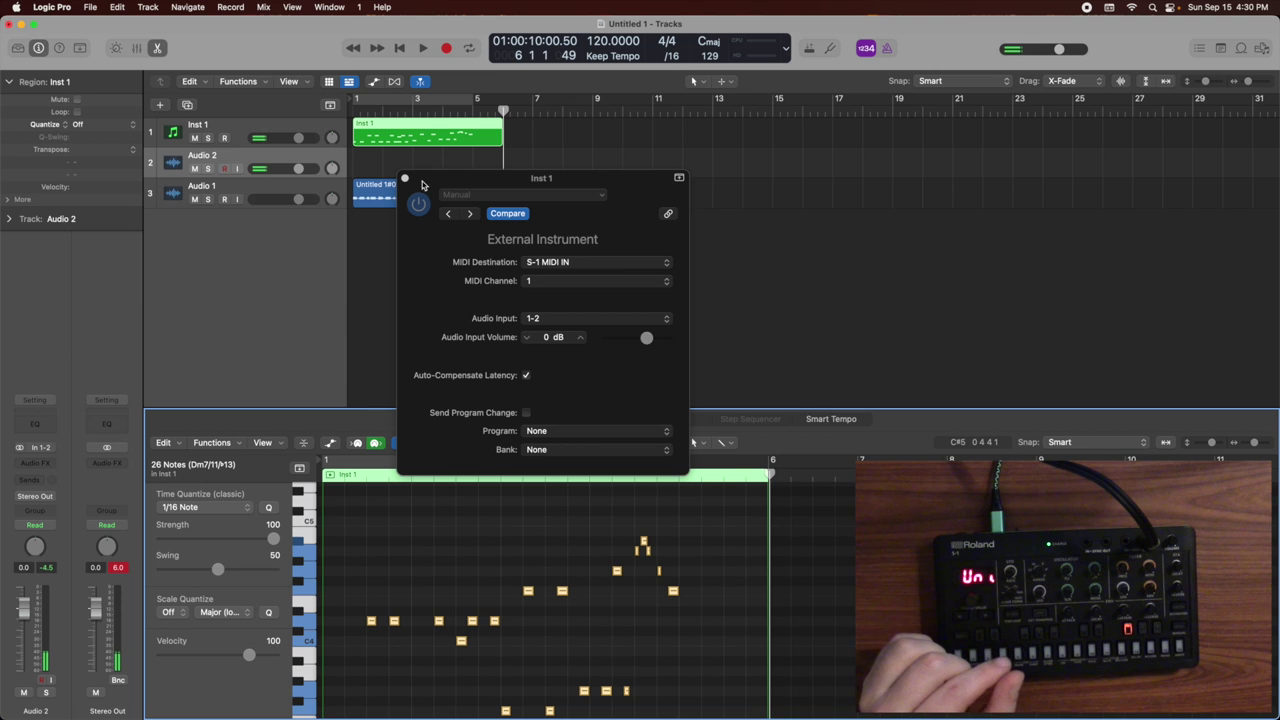
# Record-enable Audio 2, record the synth's audio onto it from the project start, and close the External Instrument window.
pyautogui.click(399, 50)
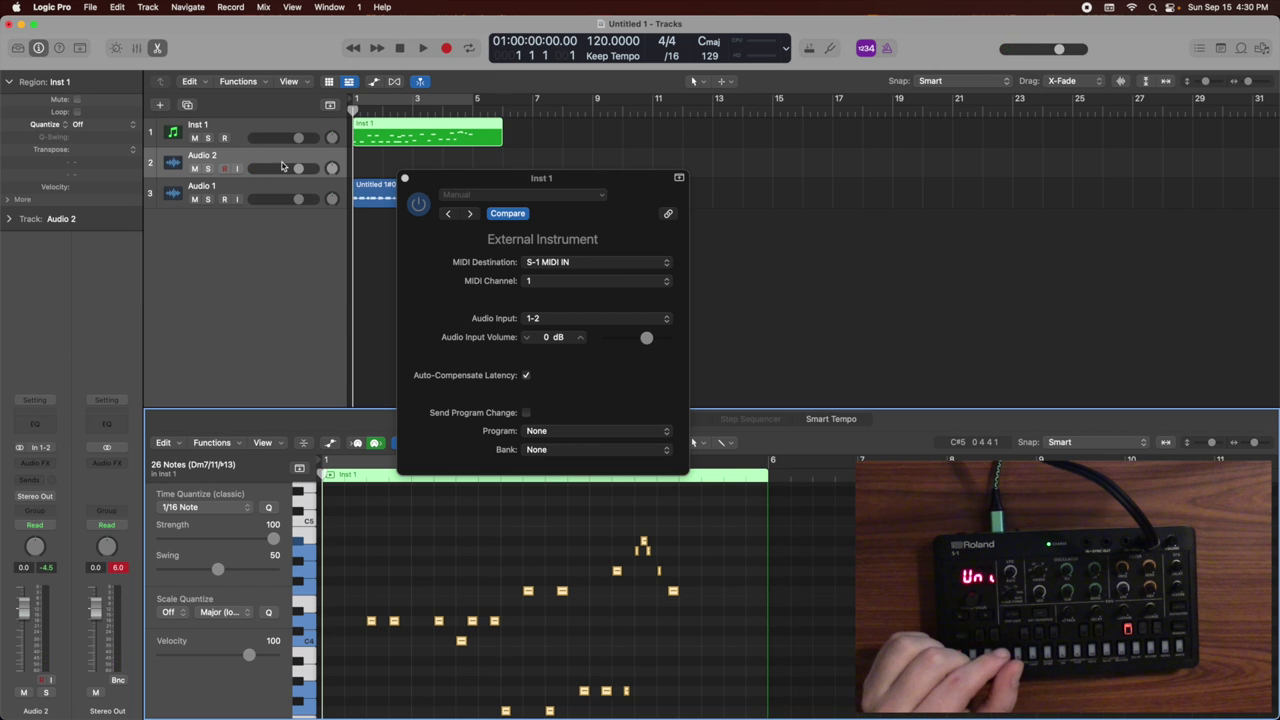
pyautogui.click(224, 168)
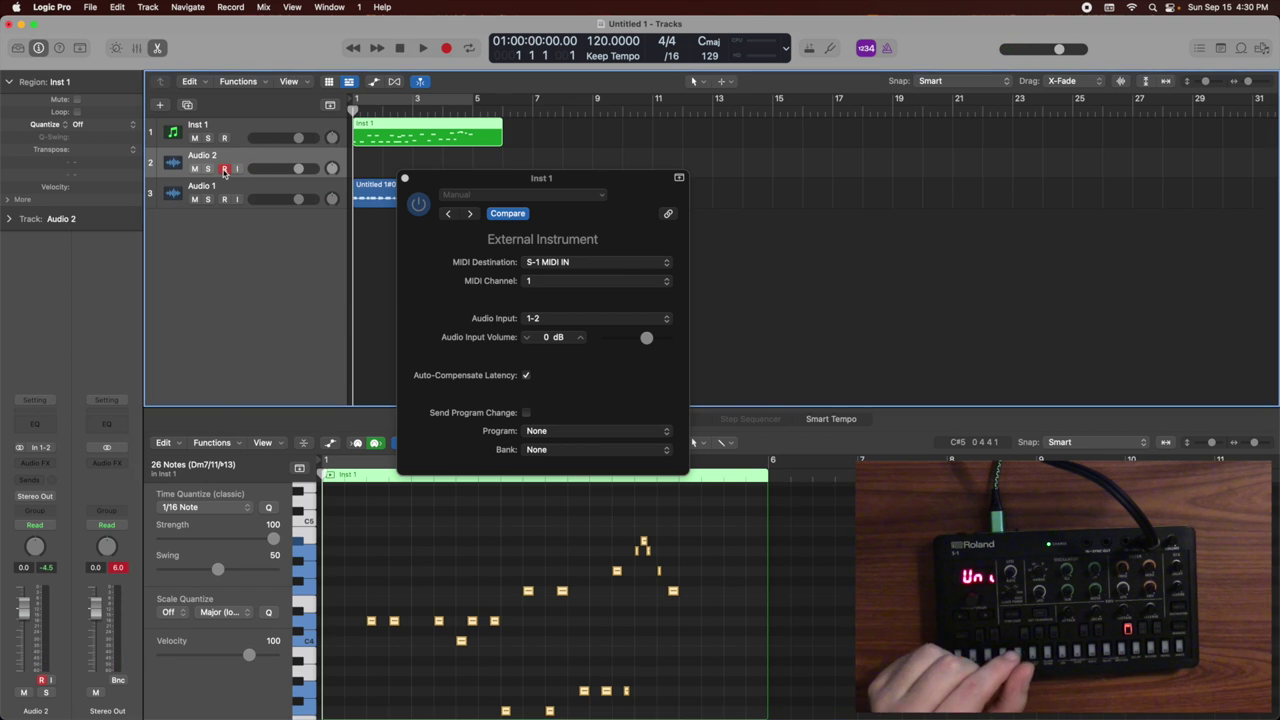
pyautogui.press('r')
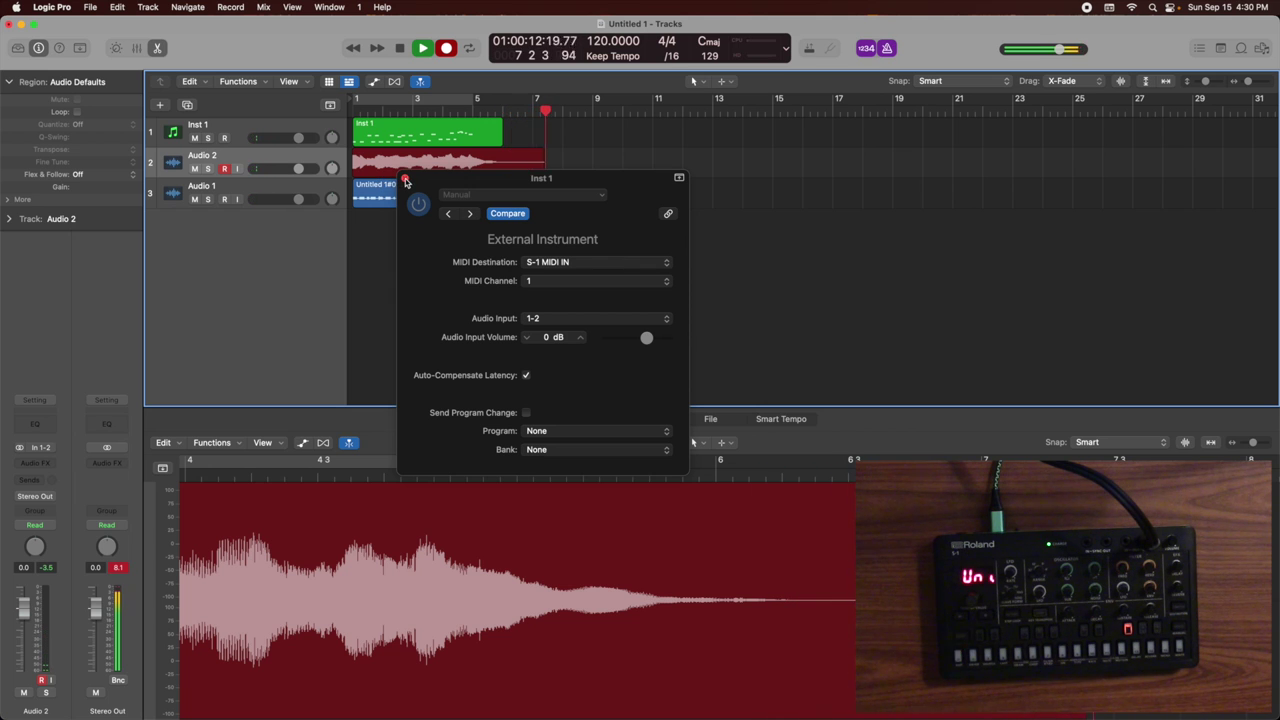
pyautogui.press('space')
pyautogui.click(405, 179)
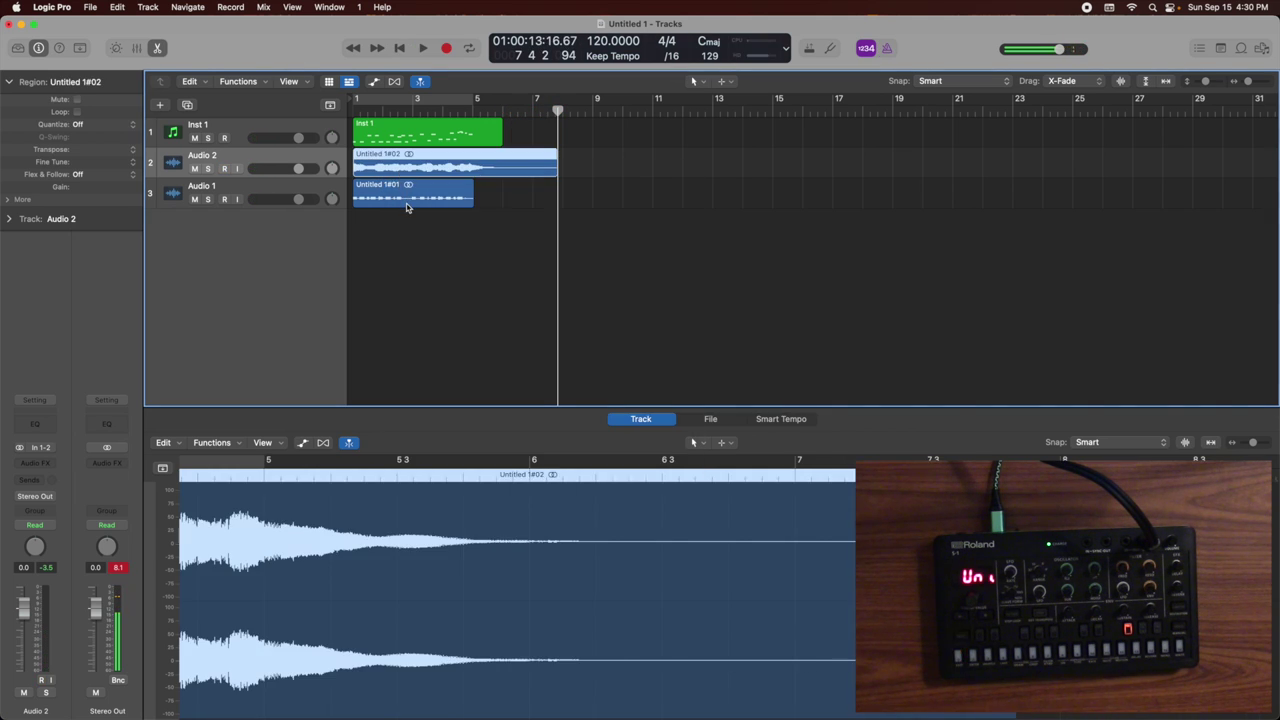
# Split the Audio 2 region at bar 5 and move the tail piece to start at bar 9.
pyautogui.click(406, 204)
pyautogui.click(465, 150)
pyautogui.click(471, 112)
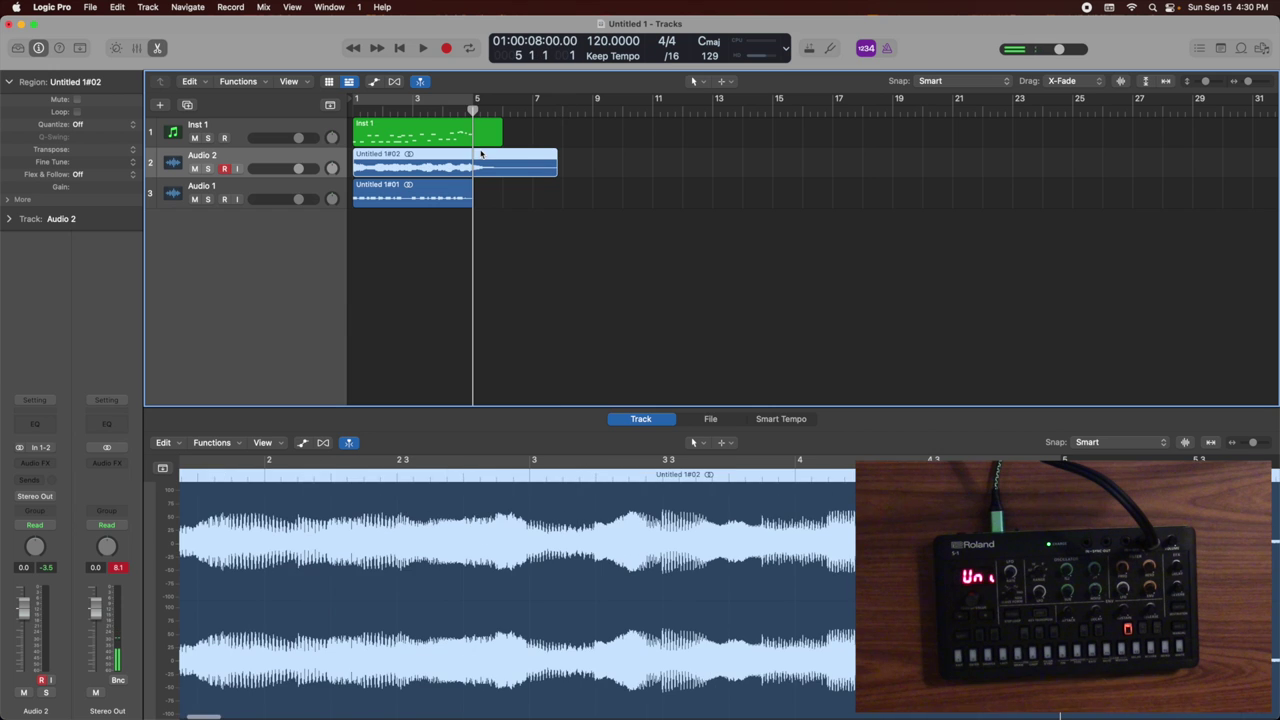
pyautogui.press('super+t')
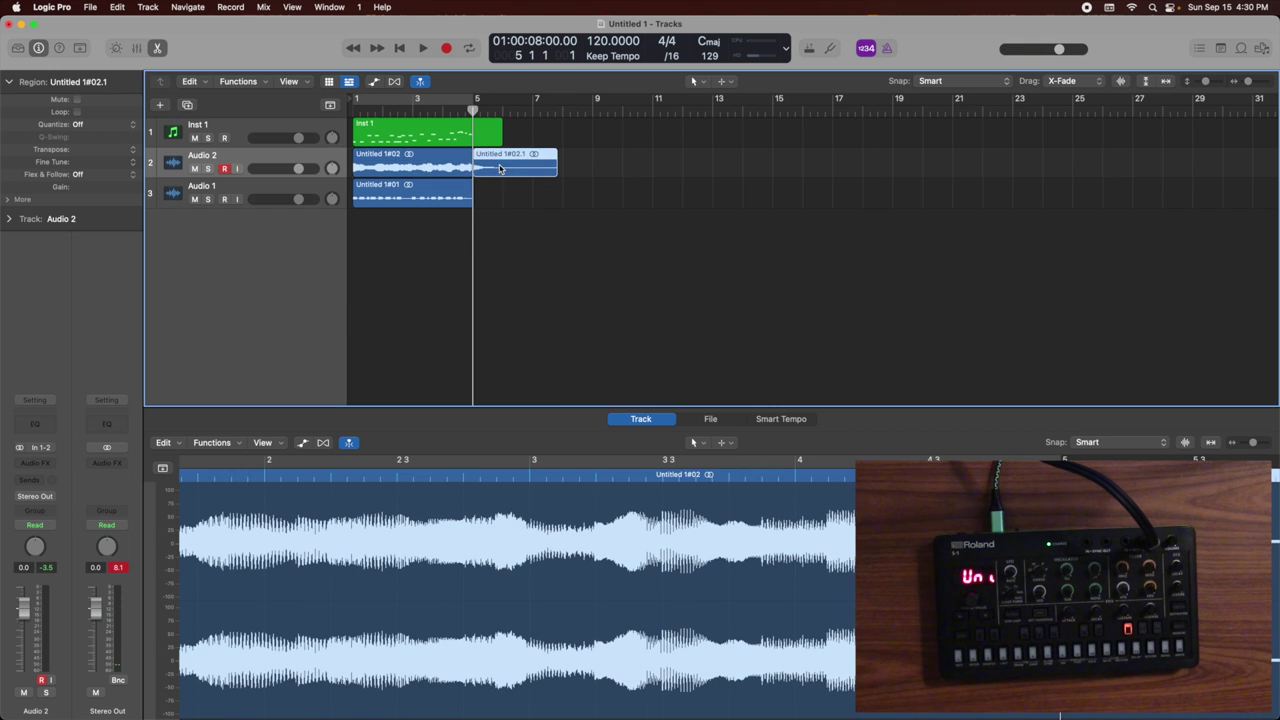
pyautogui.moveTo(500, 168); pyautogui.dragTo(622, 177)
# Loop the first Audio 2 region and the Audio 1 region so both repeat up to bar 9.
pyautogui.click(447, 170)
pyautogui.press('l')
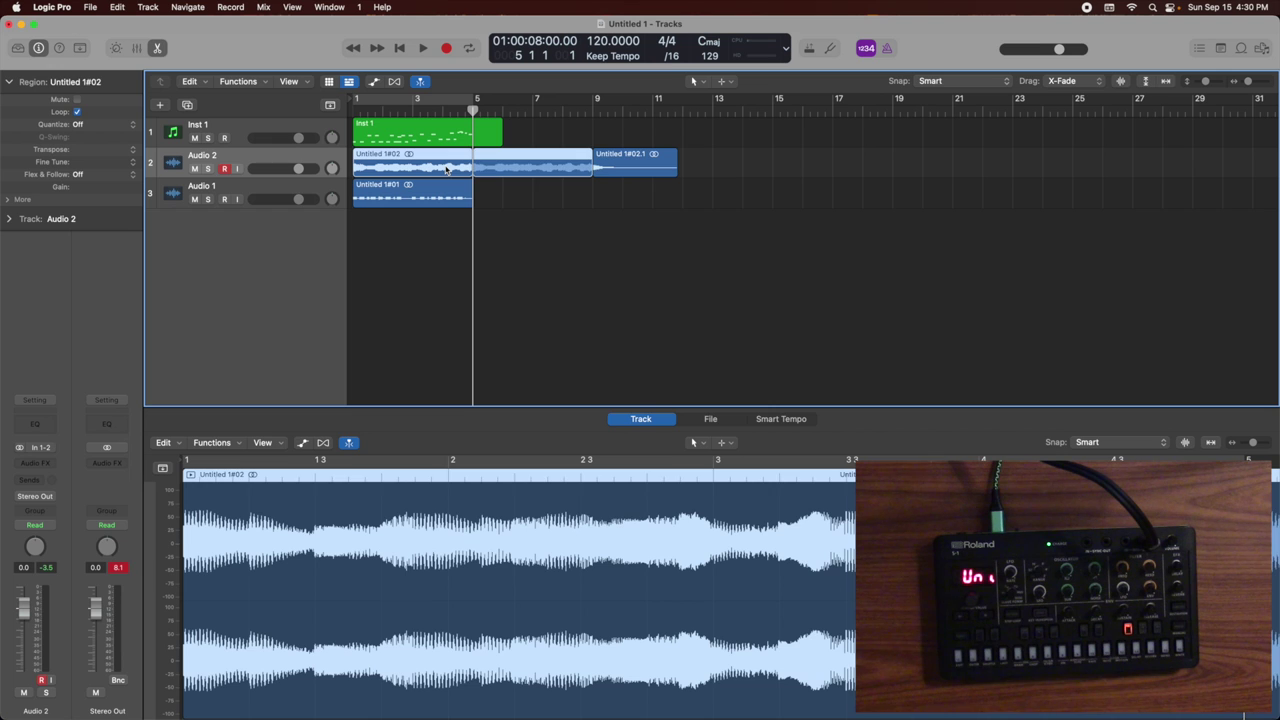
pyautogui.click(390, 203)
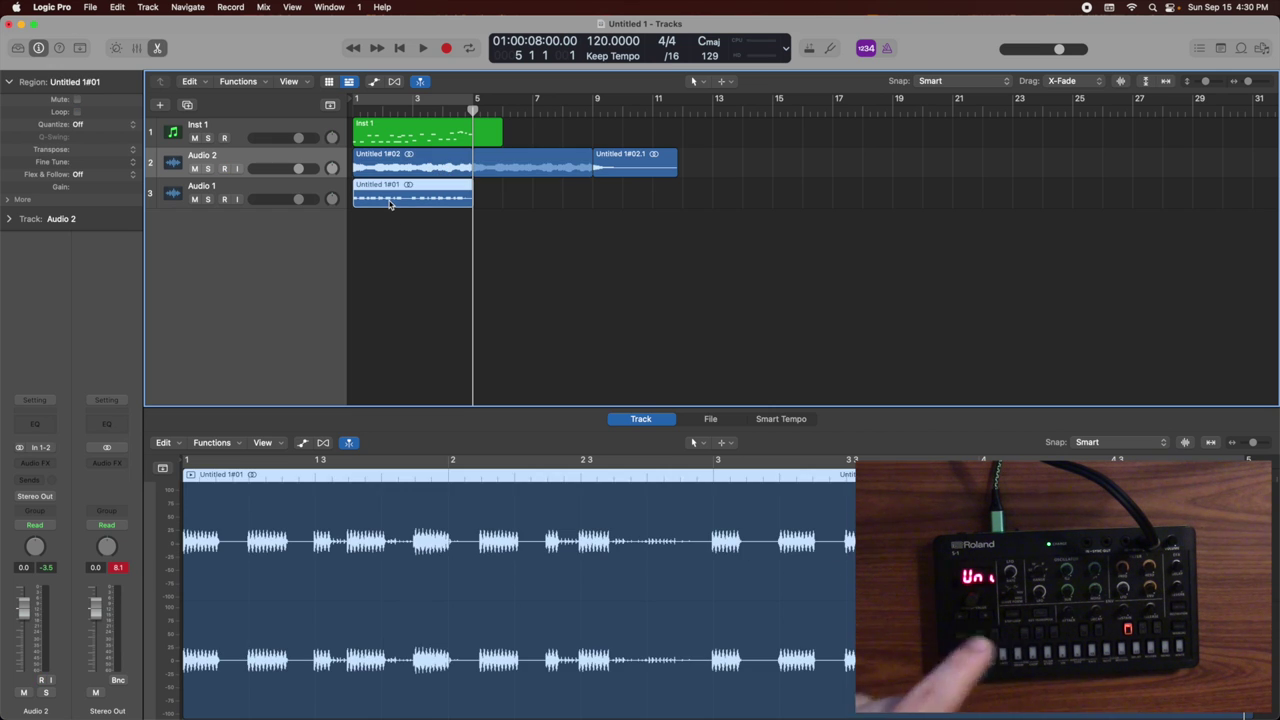
pyautogui.click(376, 216)
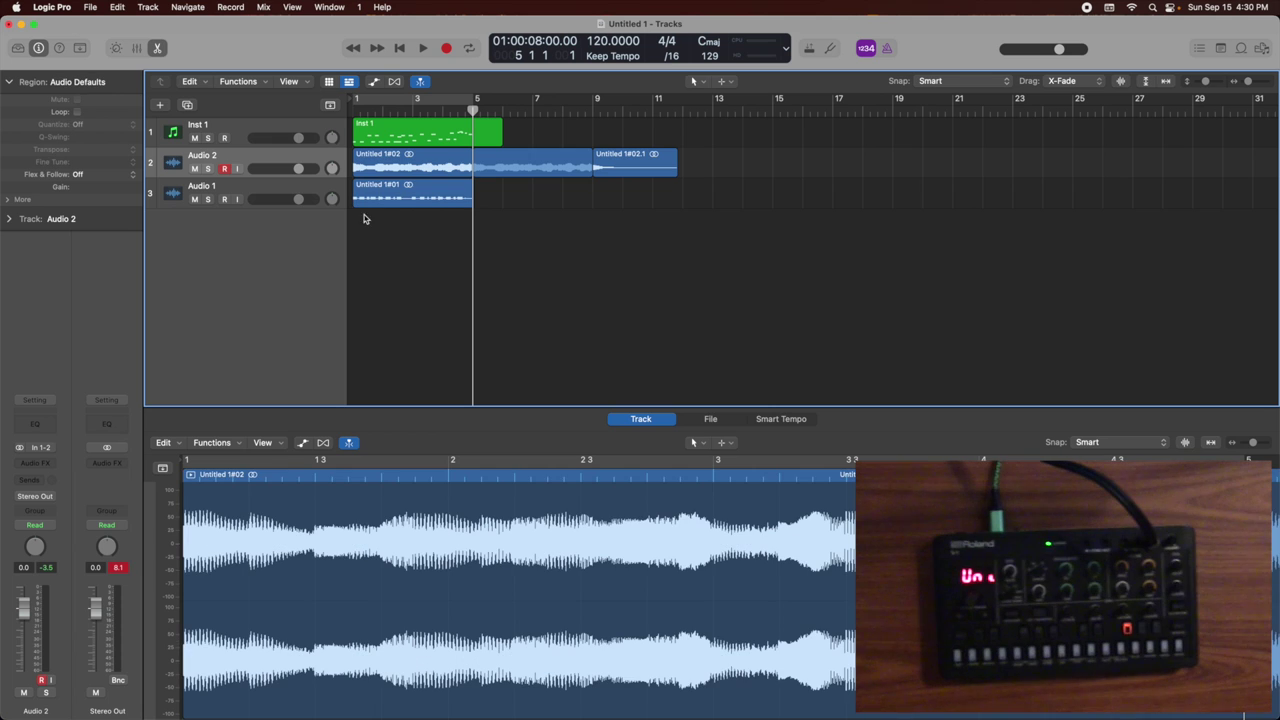
pyautogui.moveTo(475, 187); pyautogui.dragTo(593, 196)
# Mute Inst 1, play the arrangement of both audio tracks from the project start, and deselect the regions after stopping.
pyautogui.click(195, 139)
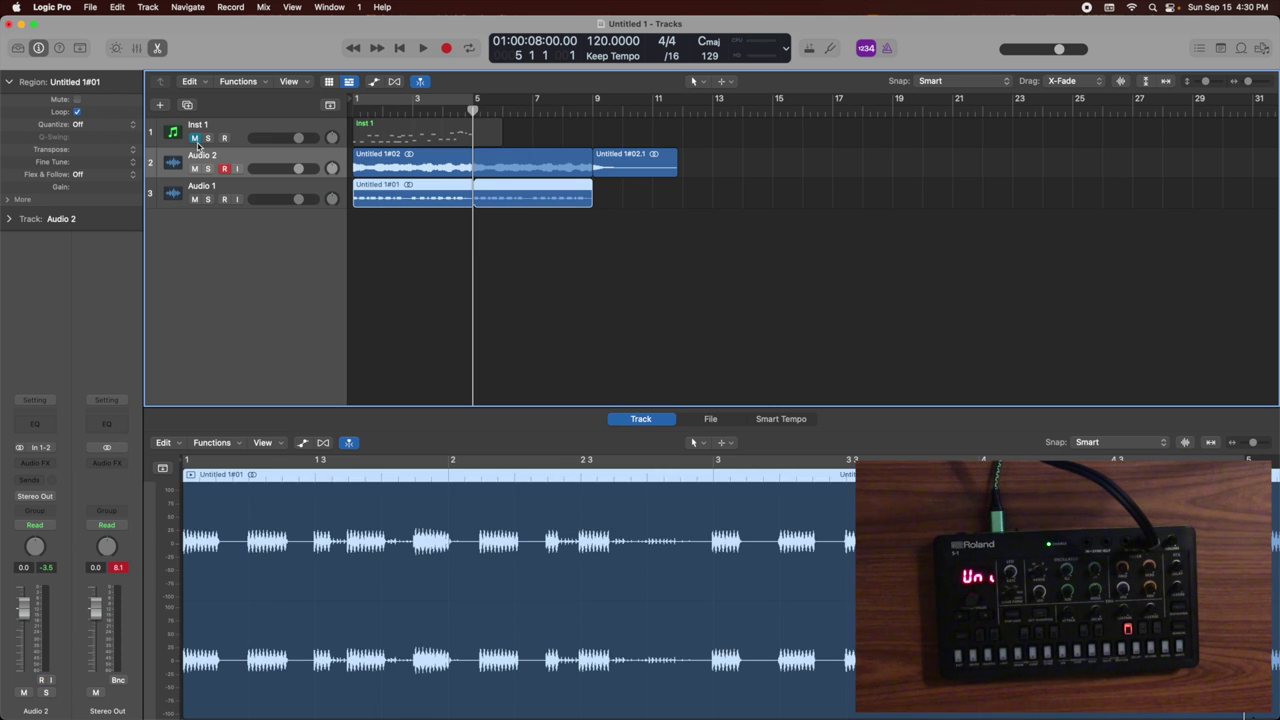
pyautogui.click(394, 56)
pyautogui.press('space')
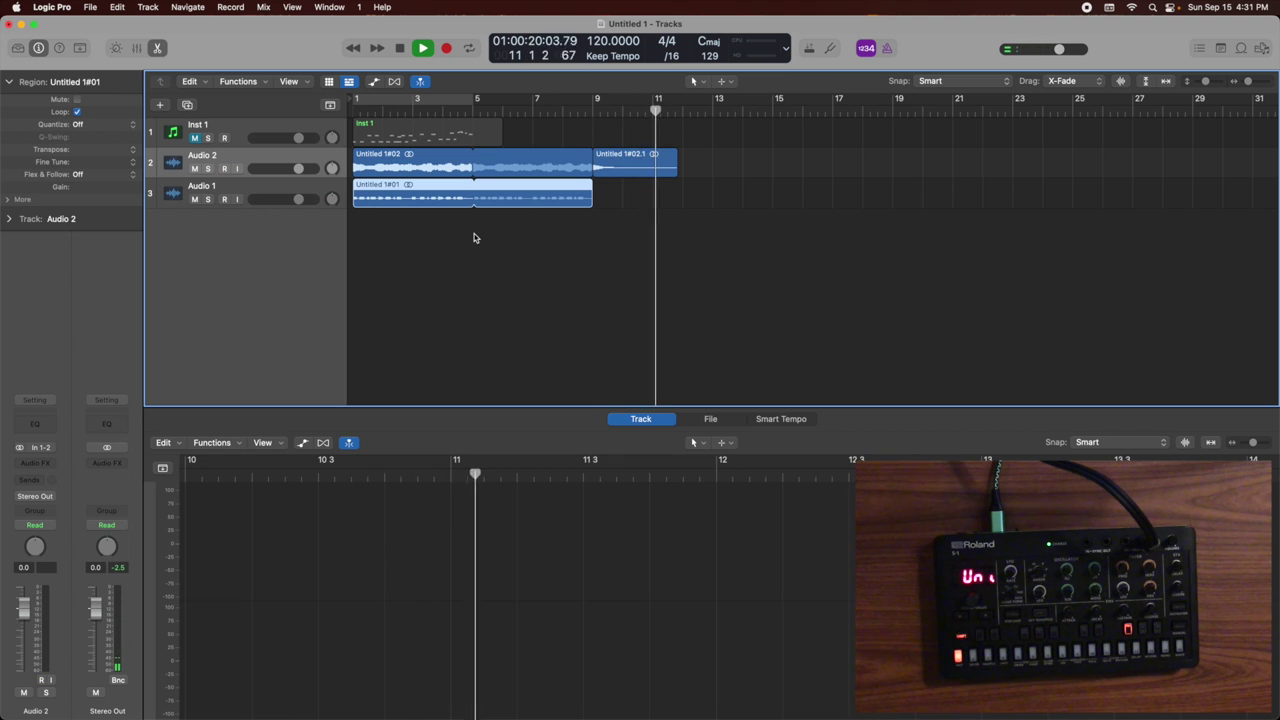
pyautogui.press('space')
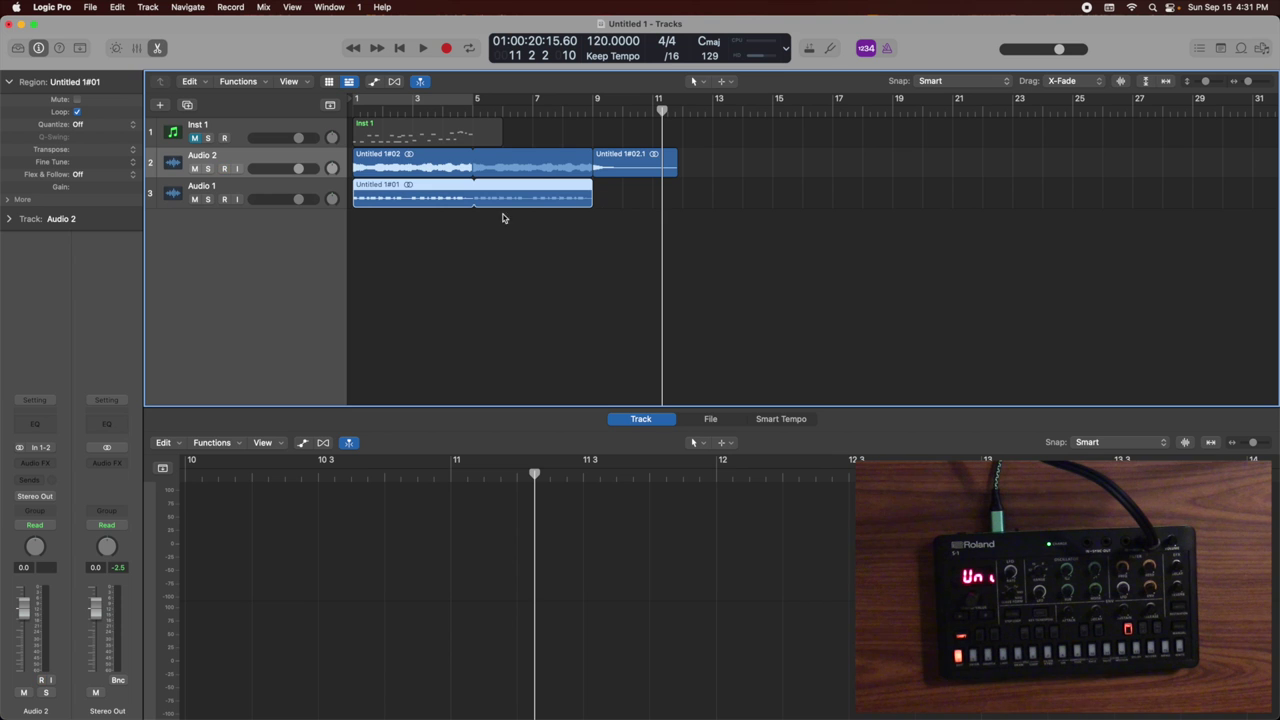
pyautogui.click(503, 218)
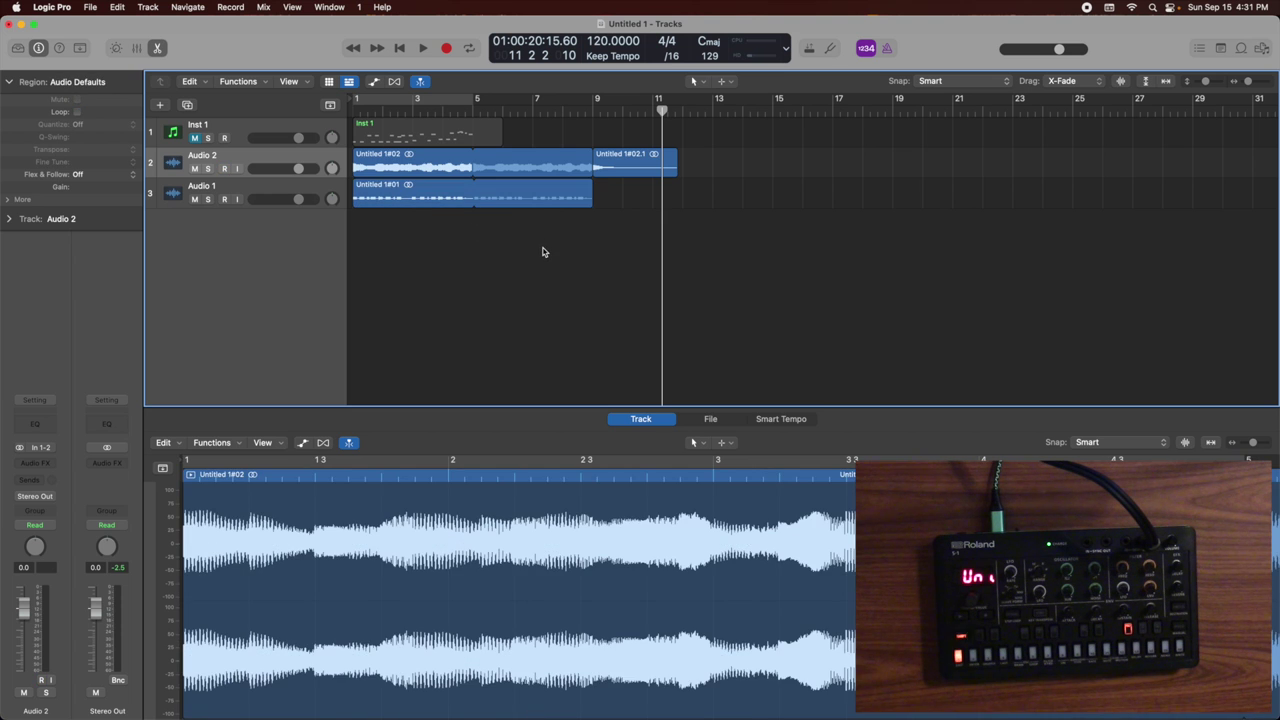